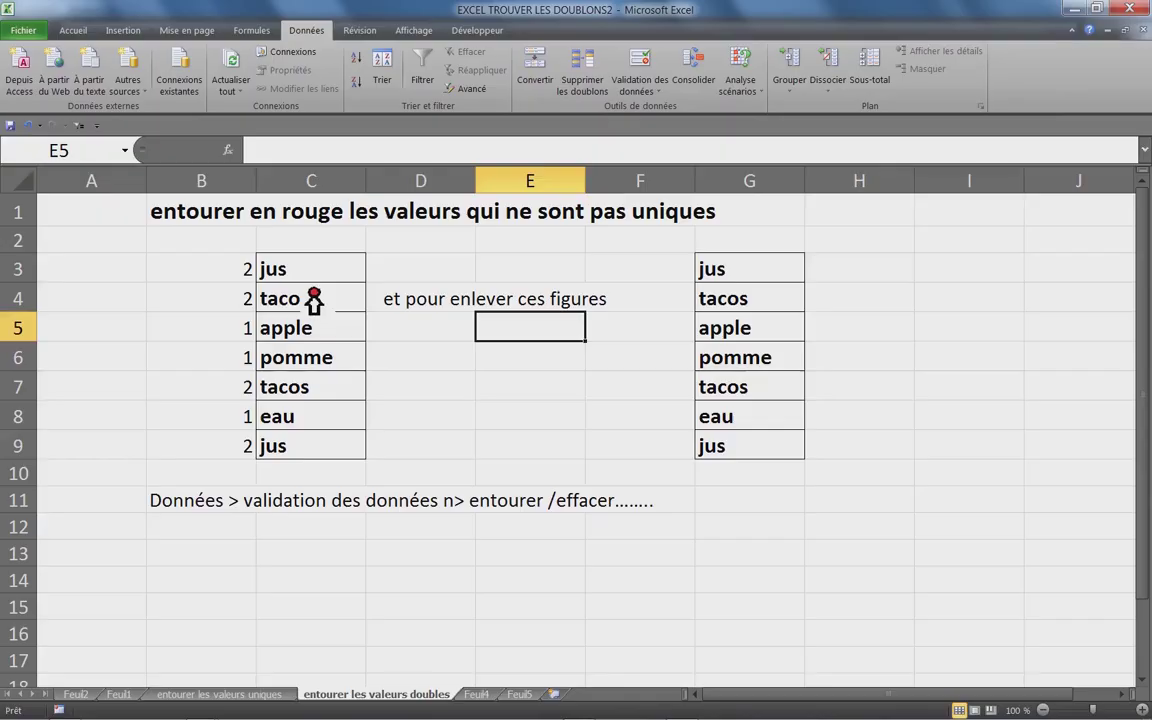
- Select the word list C3:C9 on the 'entourer les valeurs doubles' sheet
drag(311, 278, 314, 468)
- Inspect the NB.SI count formula in B3 without changing it
click(240, 270)
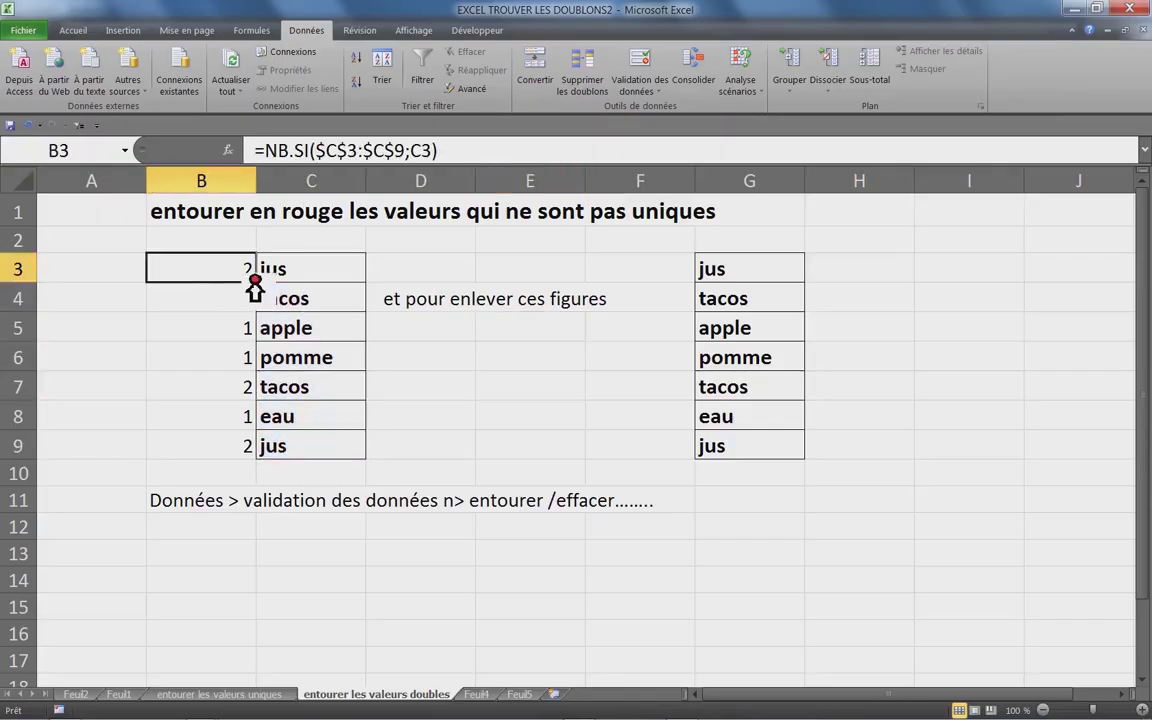
double_click(224, 272)
click(286, 330)
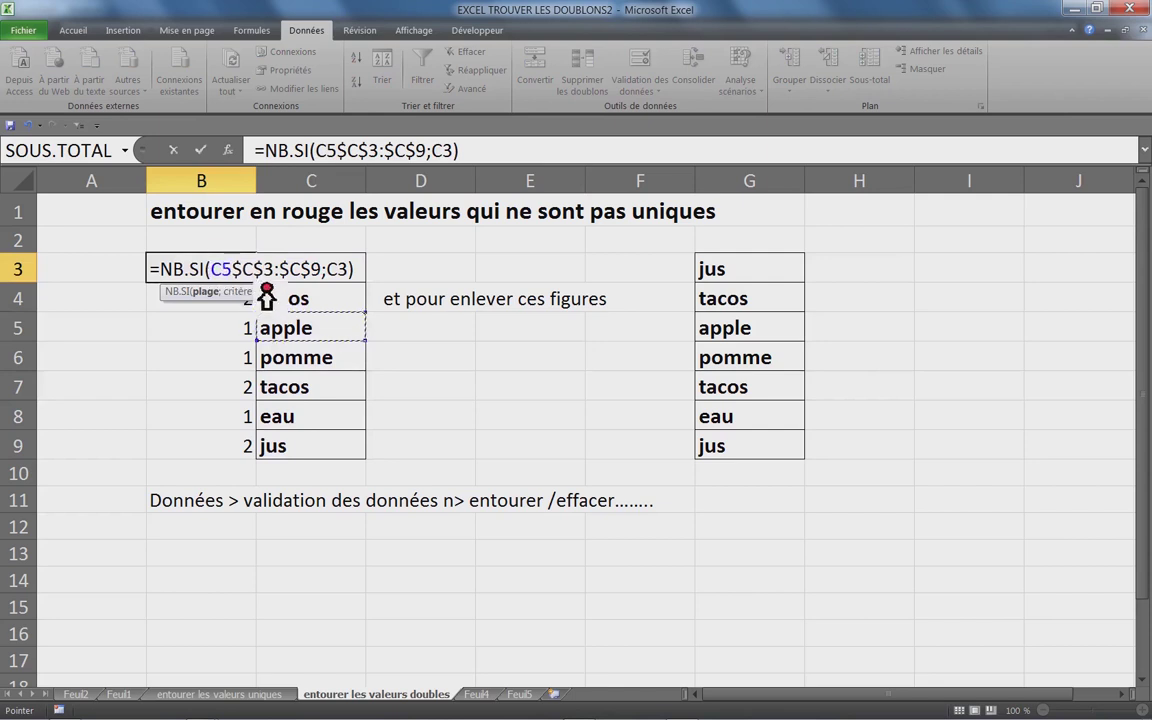
key(Escape)
- Format the B1:G1 title with white text, a dark blue fill and a larger font
drag(221, 215, 716, 222)
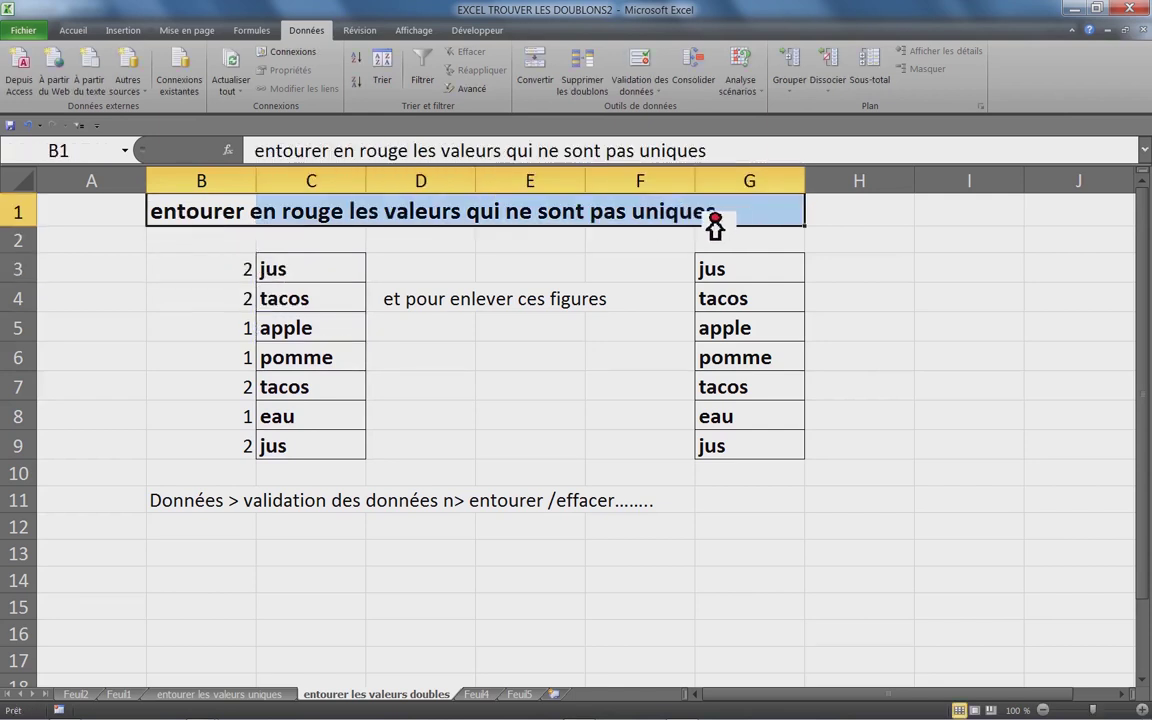
click(73, 30)
click(222, 88)
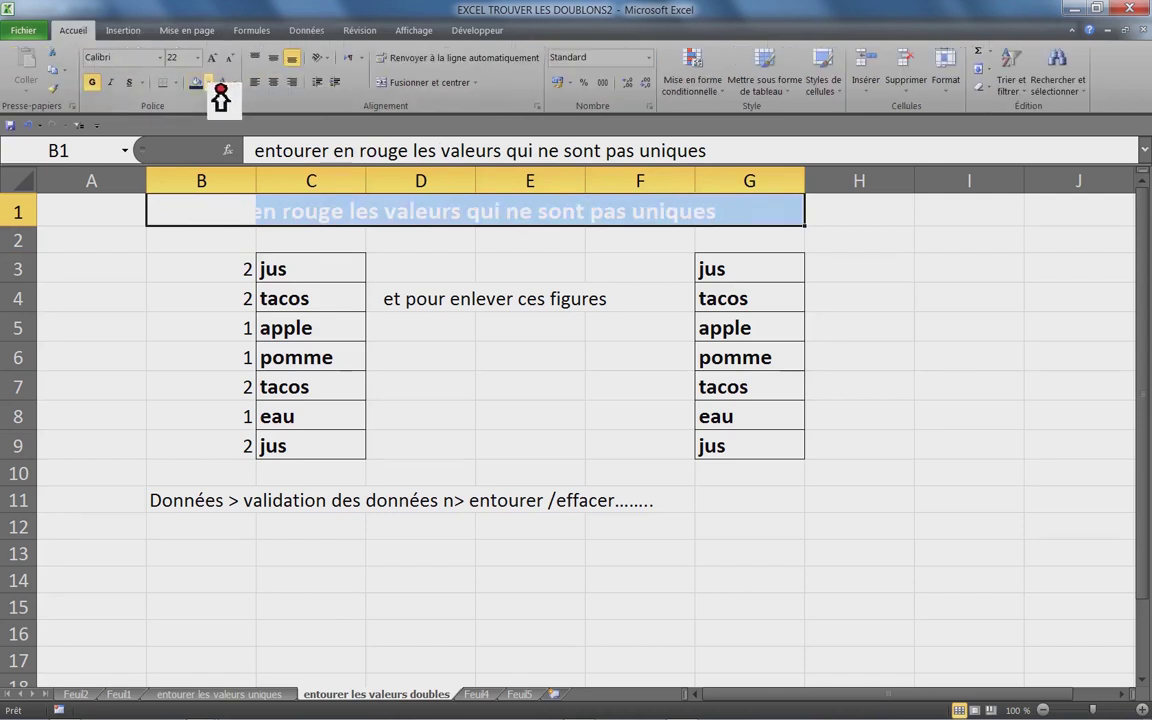
click(200, 88)
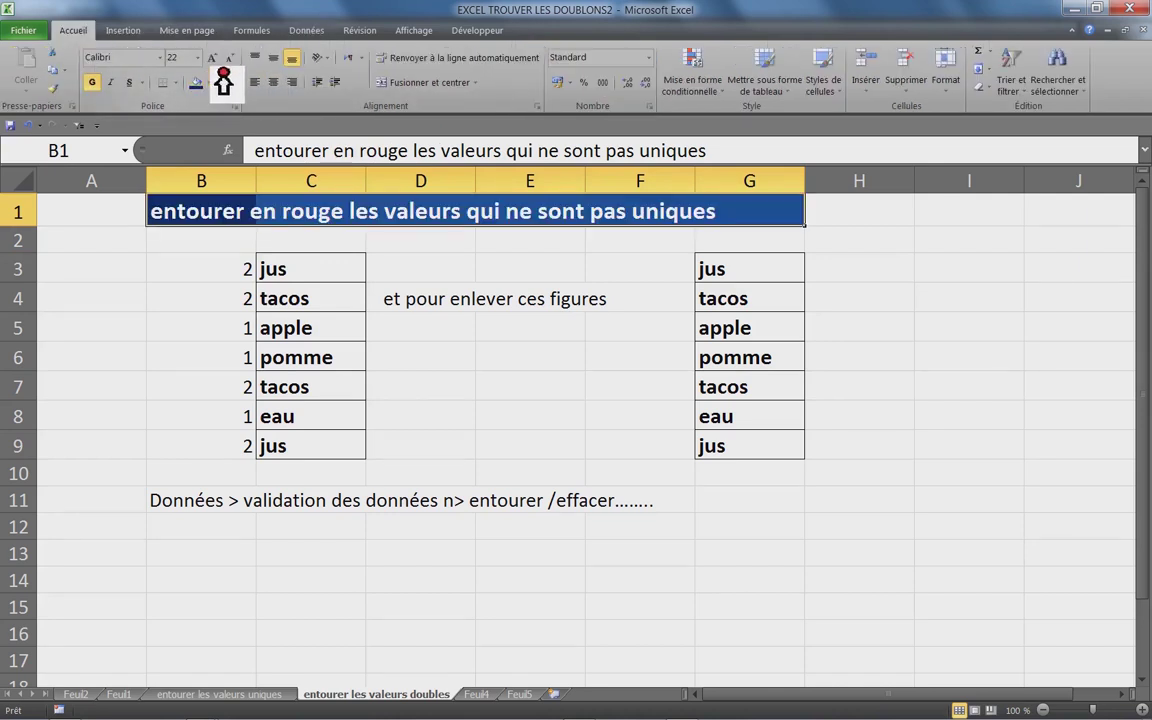
click(212, 57)
click(358, 272)
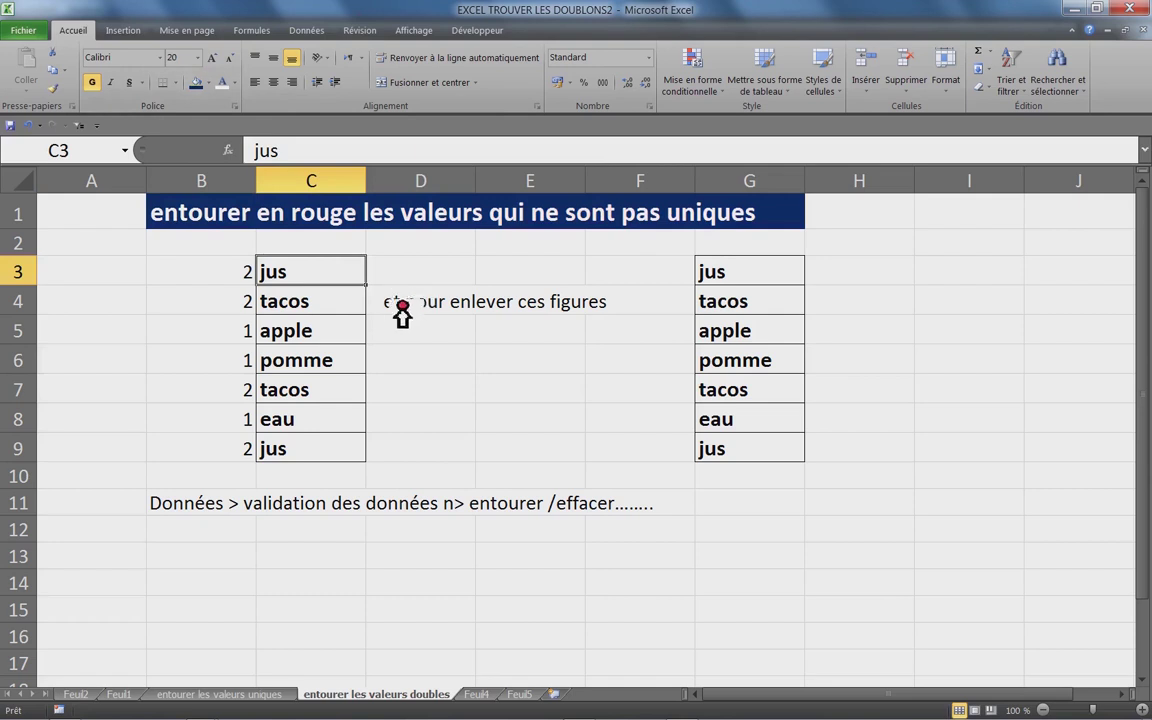
- Open data validation for C3:C9 and set the allowed type to Personnalisé
drag(302, 279, 306, 453)
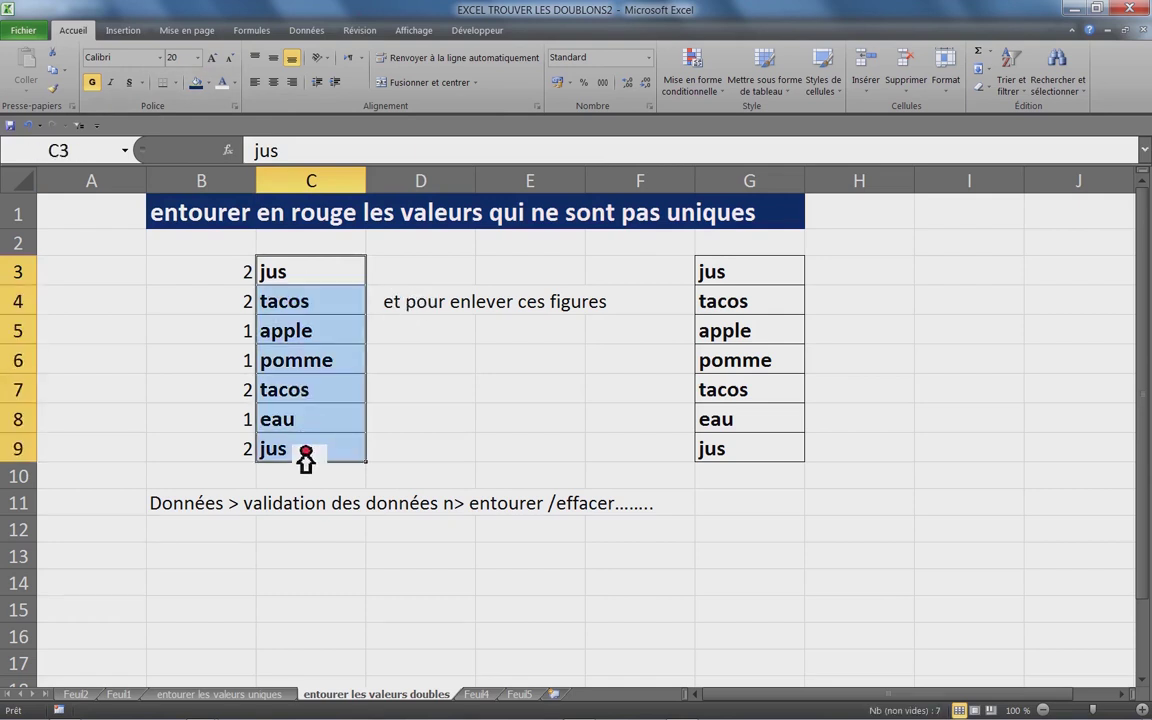
click(324, 36)
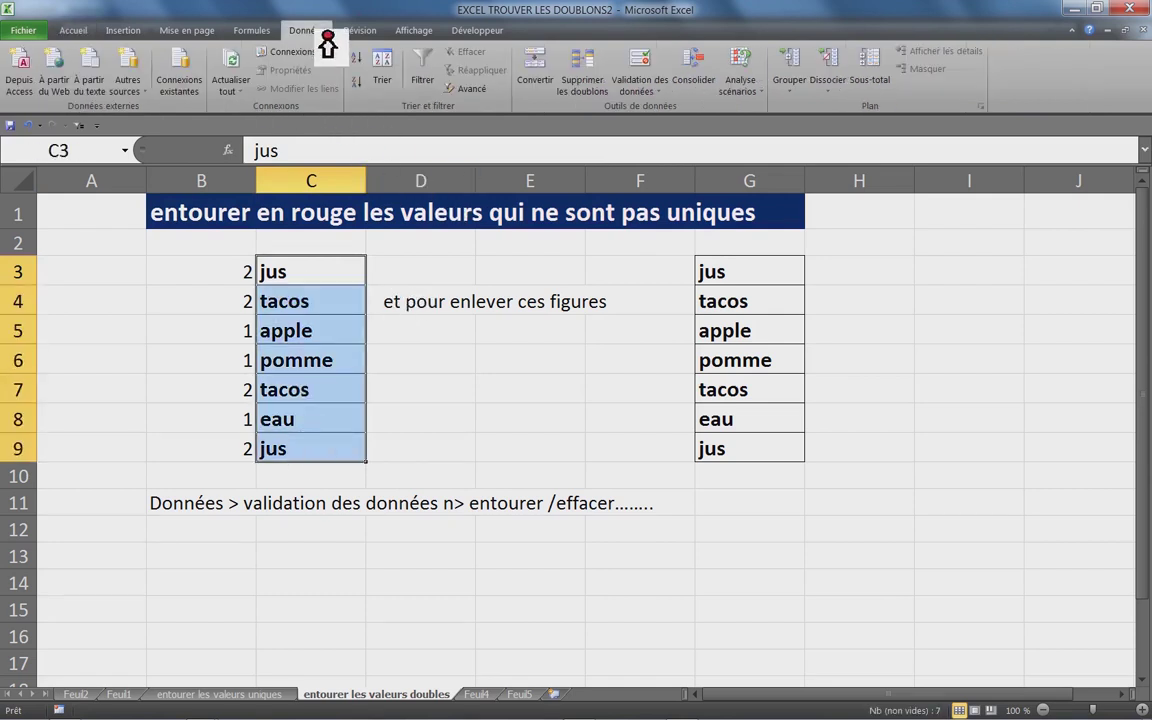
click(660, 92)
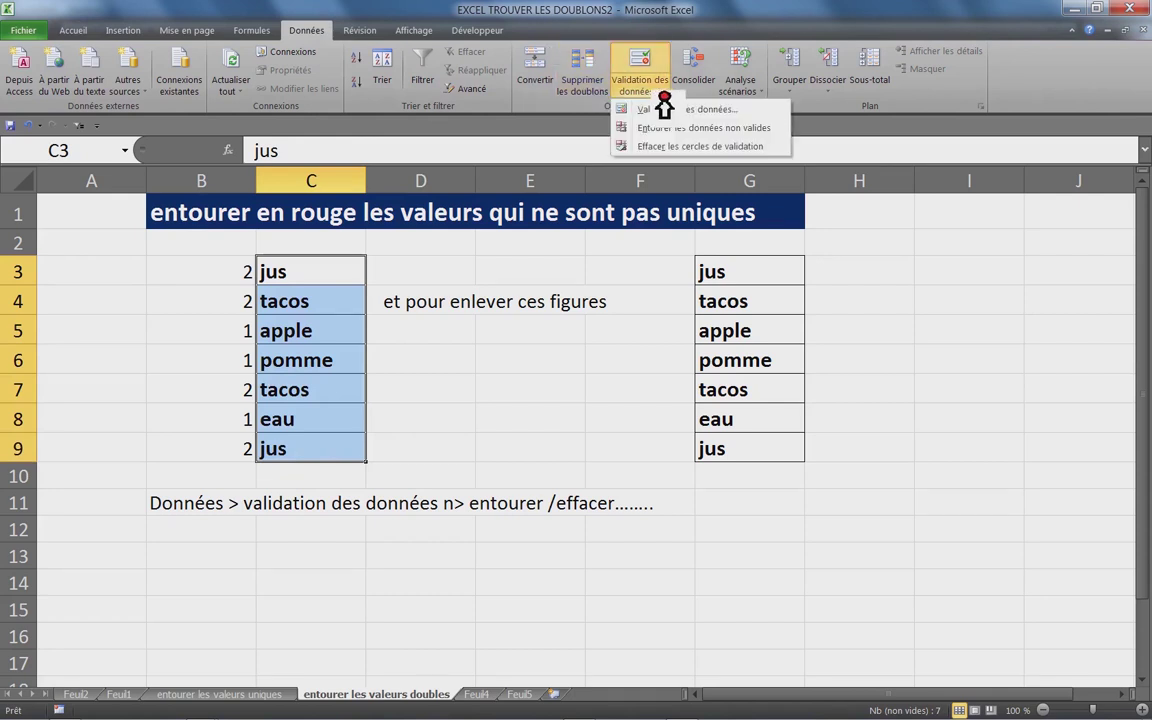
click(665, 110)
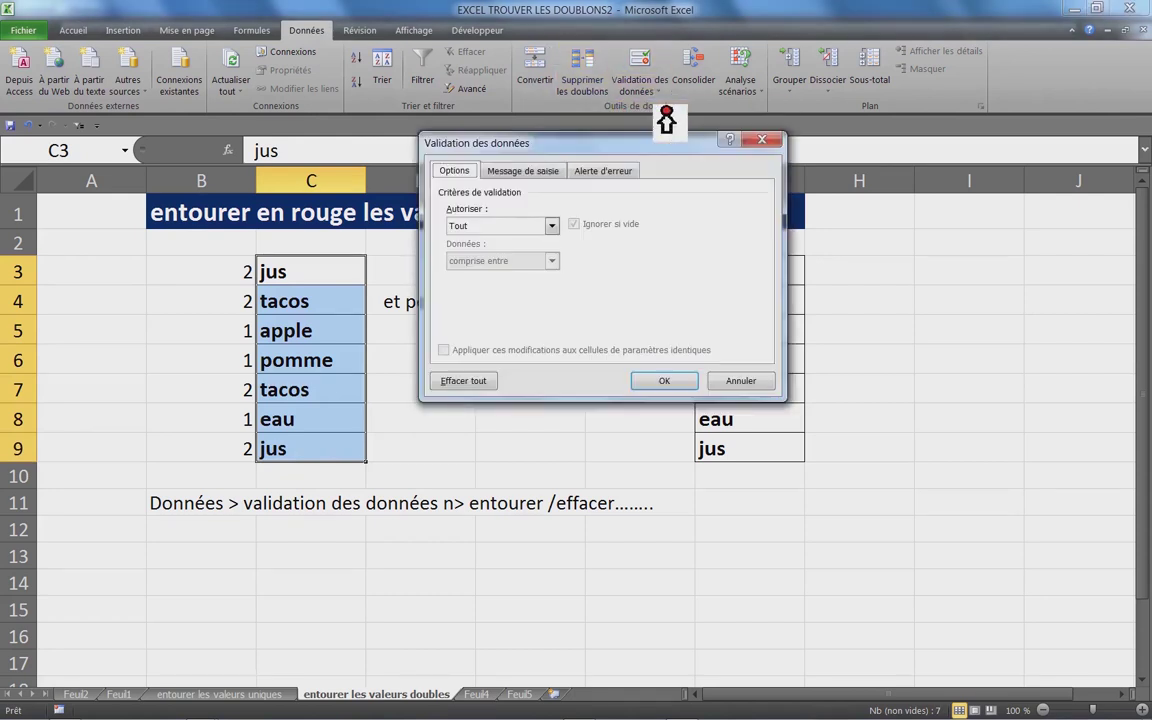
click(551, 226)
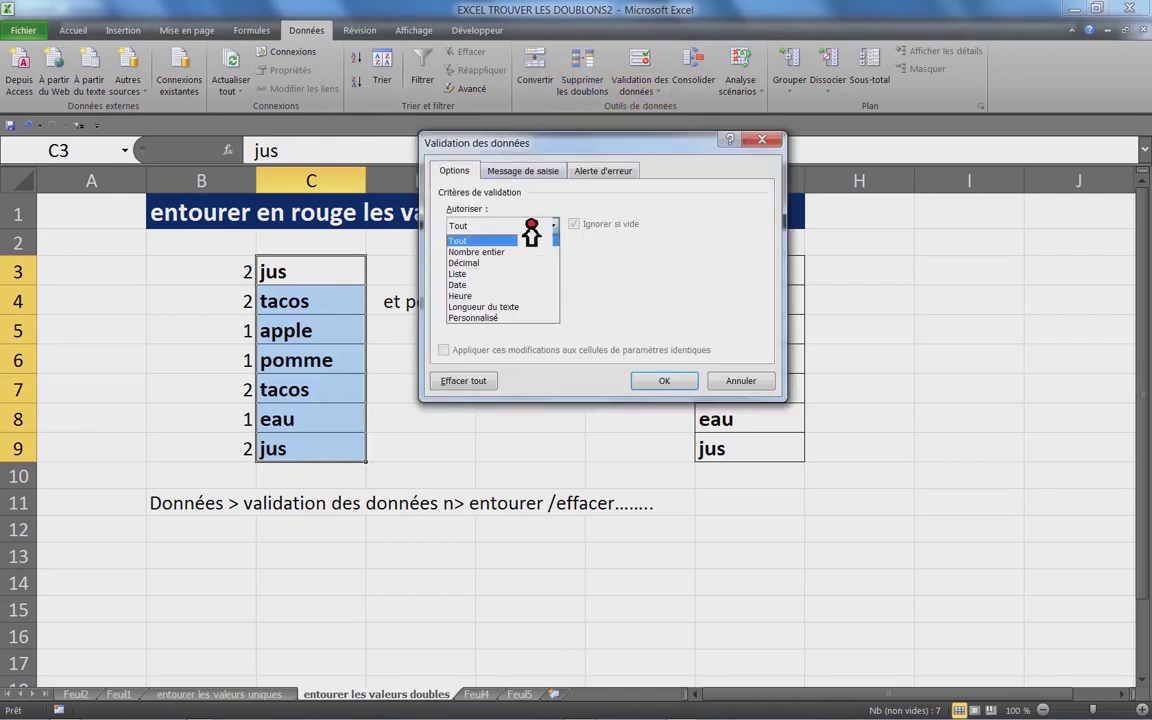
click(481, 318)
click(452, 295)
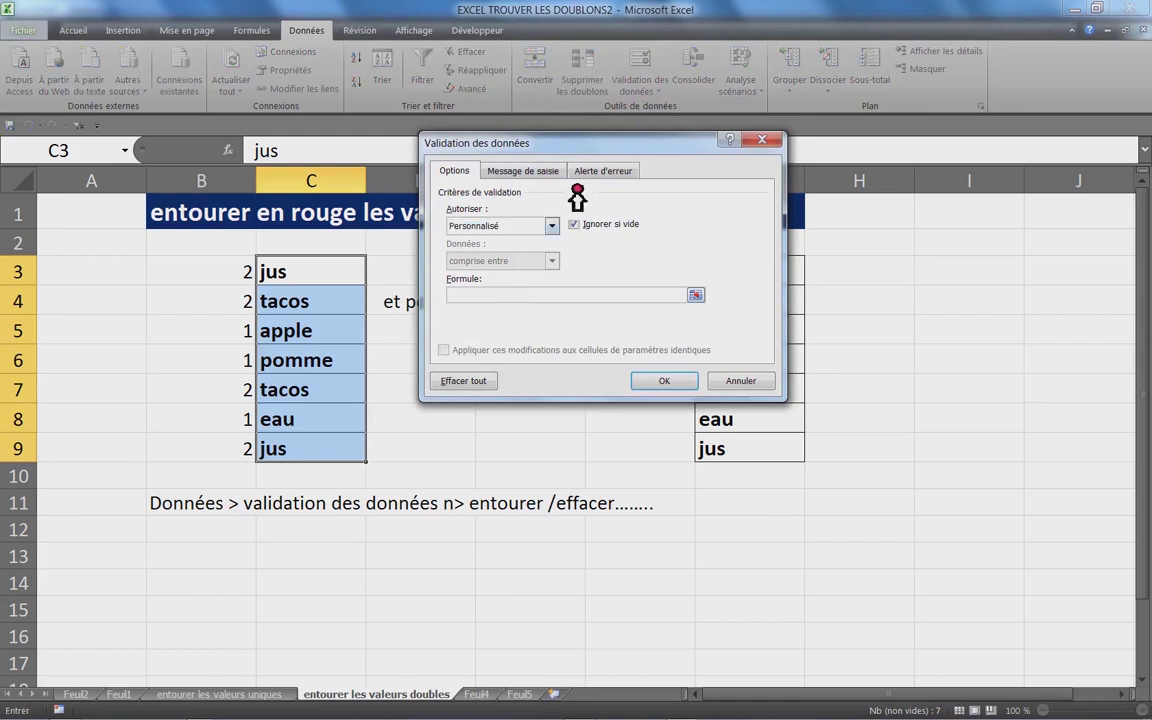
drag(582, 150, 517, 287)
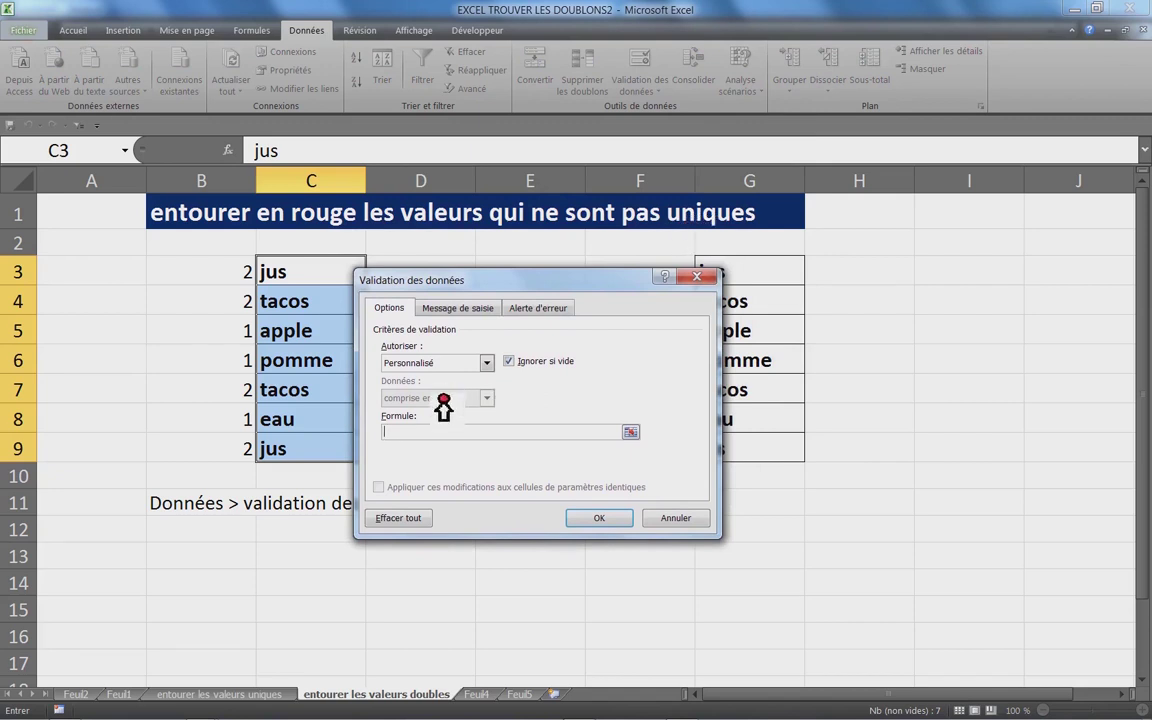
- Apply the custom rule =NB.SI($C$3:$C$9;C3)=1 to the word list C3:C9
text(=nb.)
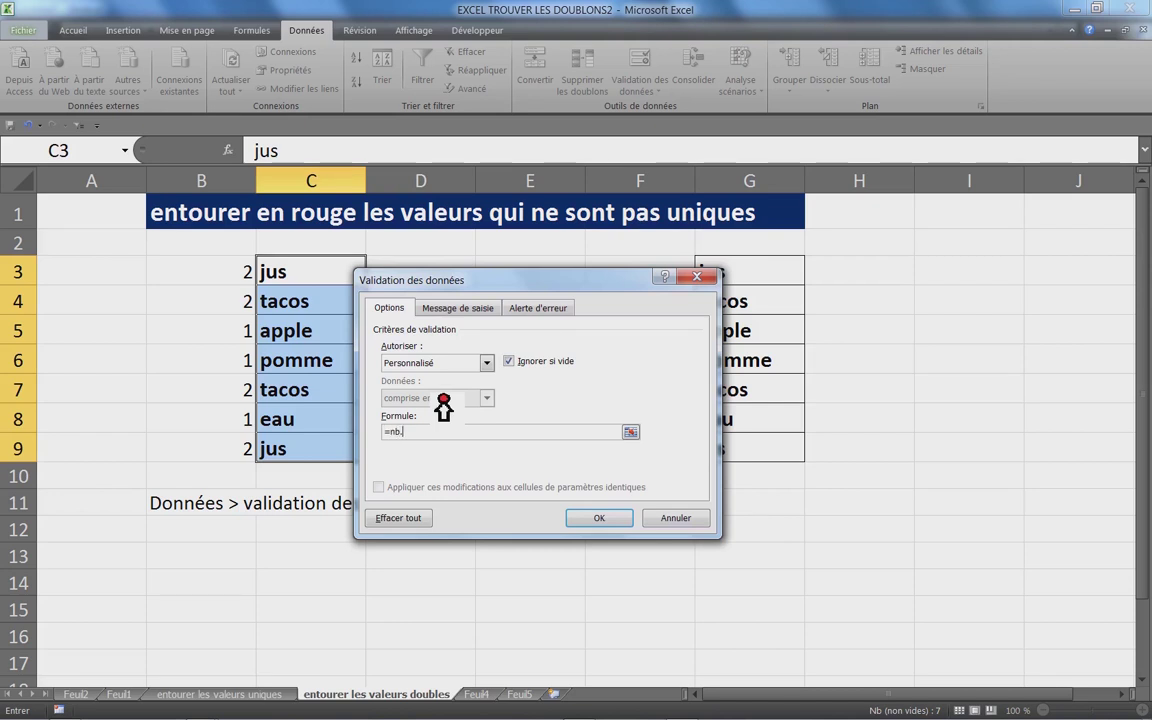
text(si()
drag(322, 270, 316, 450)
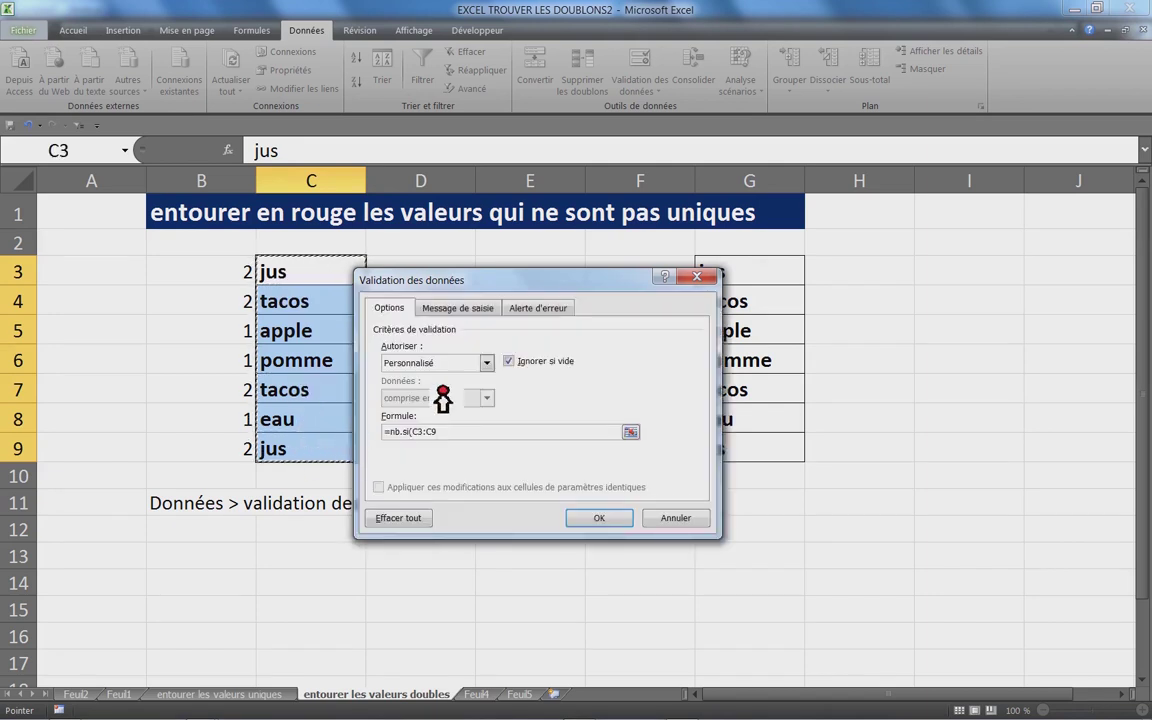
key(F4)
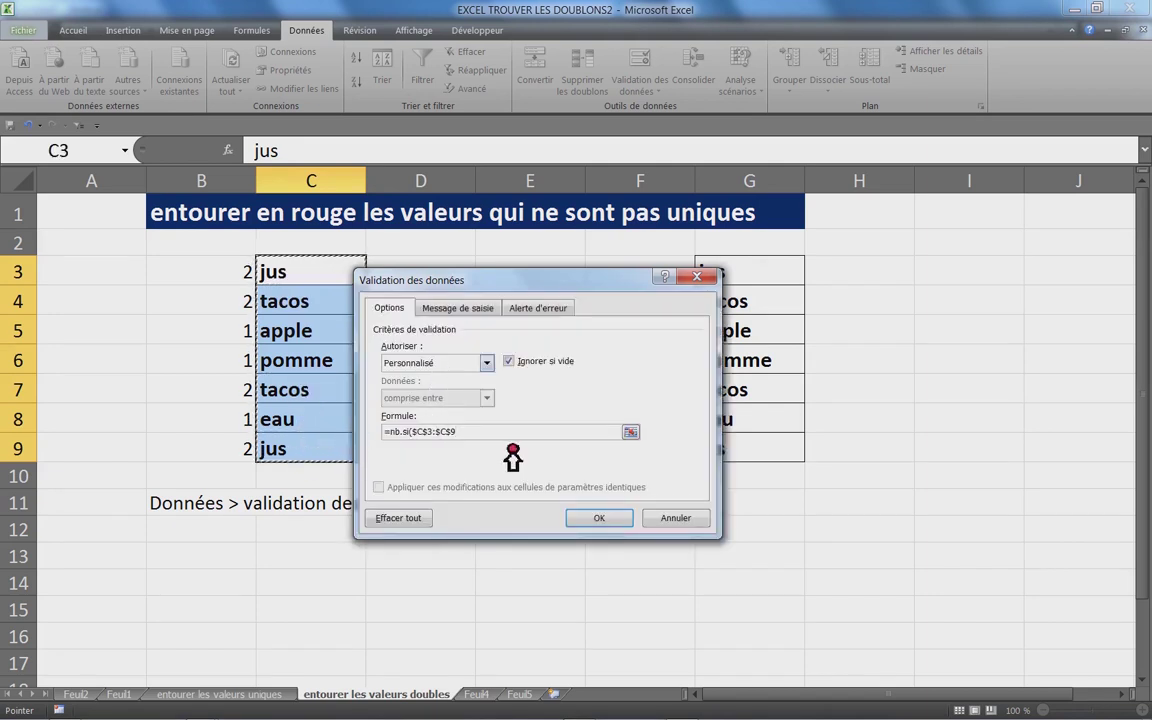
text(,)
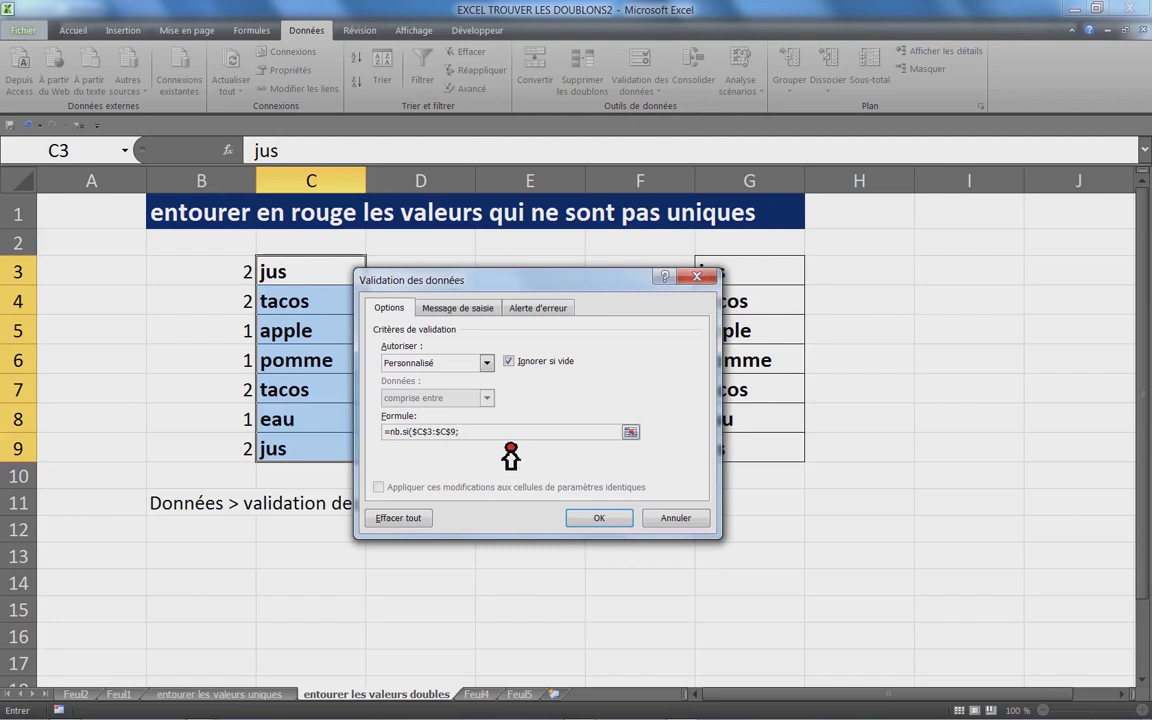
click(304, 277)
text()=1)
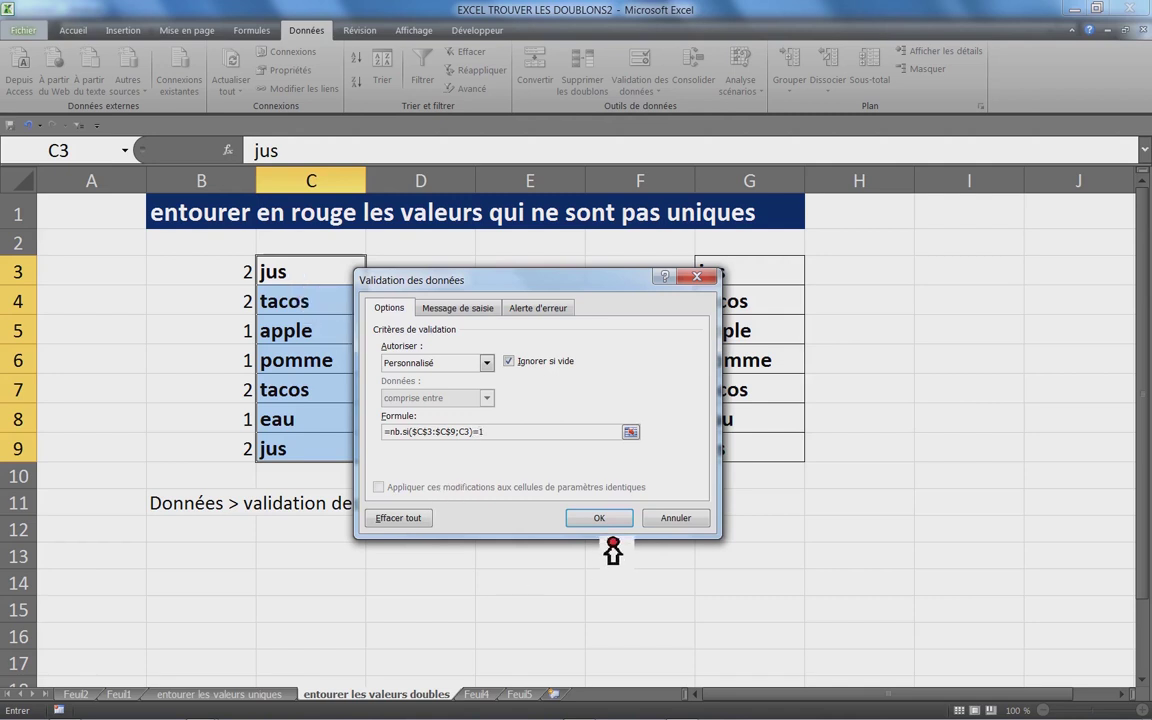
click(612, 522)
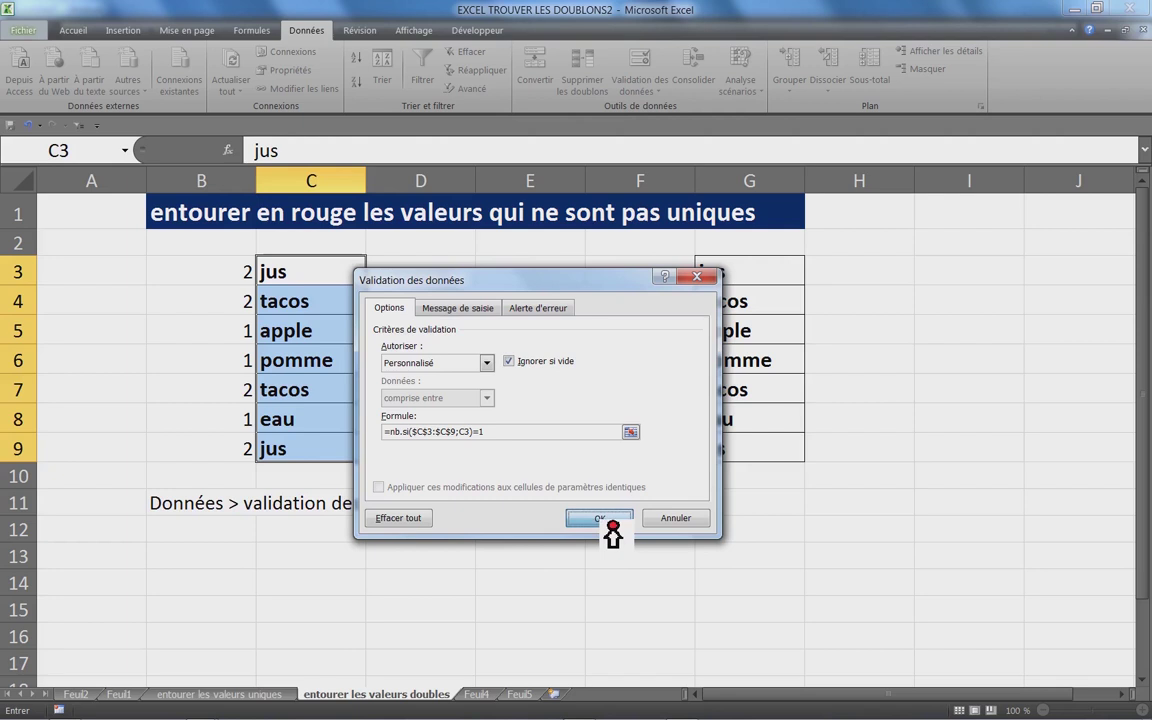
click(483, 389)
drag(275, 265, 320, 452)
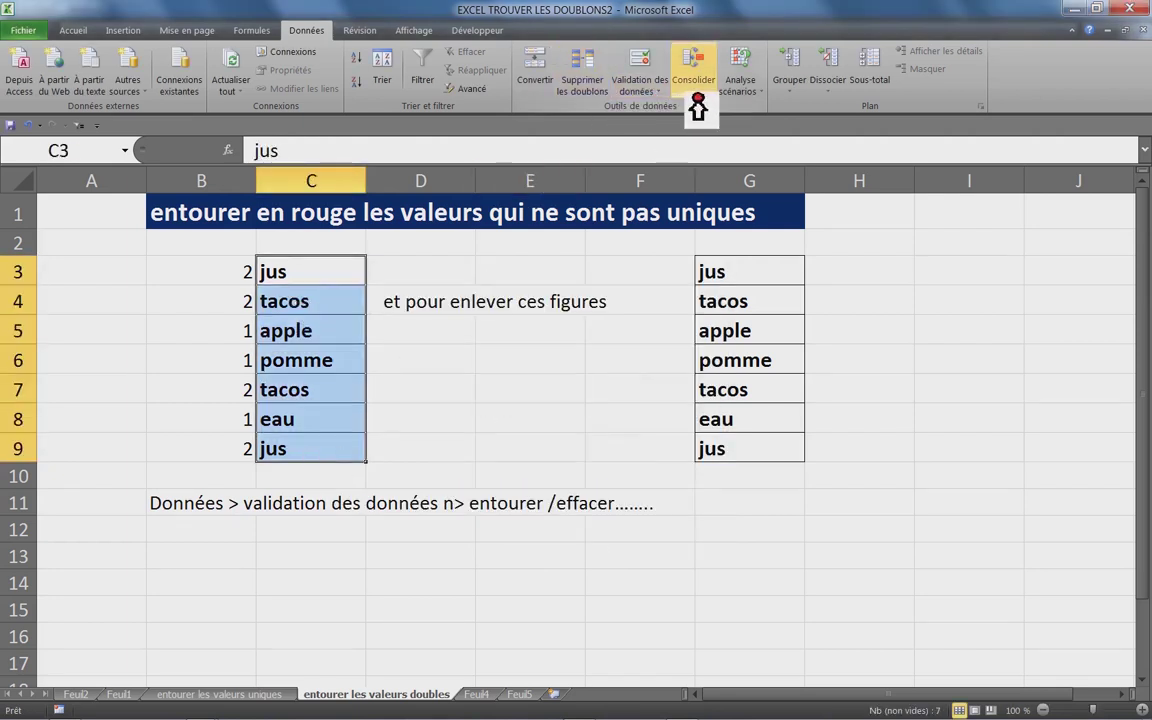
- Circle invalid data so the duplicates jus and tacos in C3, C4, C7 and C9 are marked
click(660, 95)
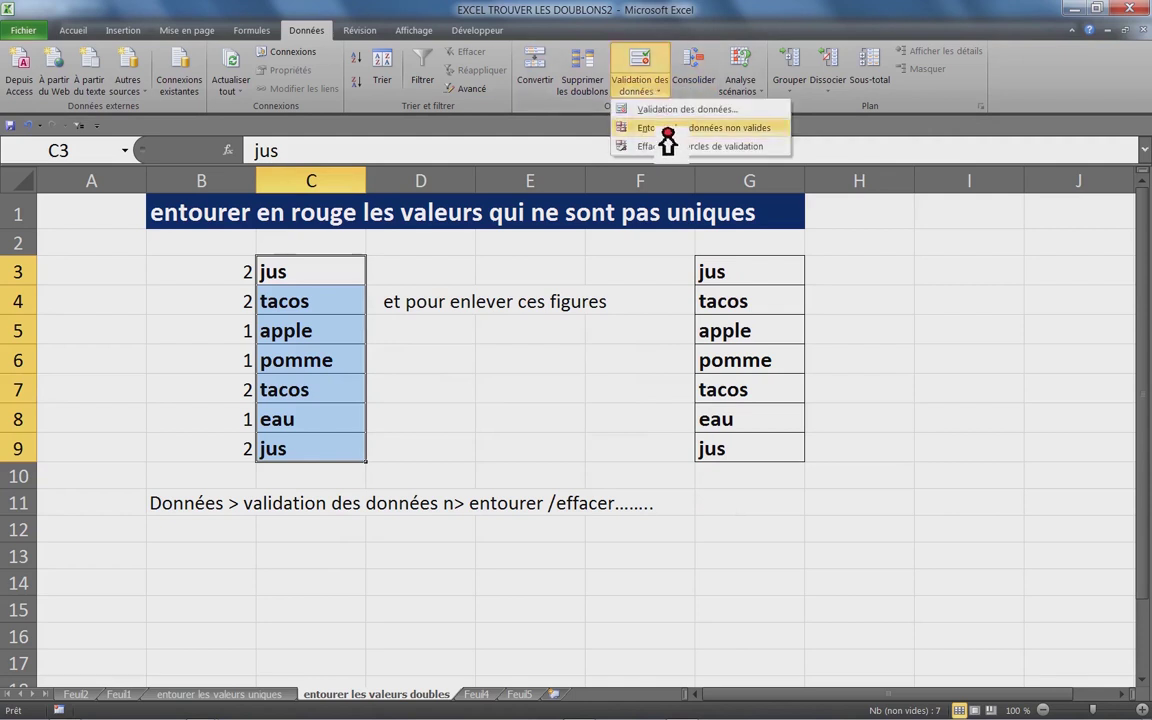
click(668, 140)
click(420, 419)
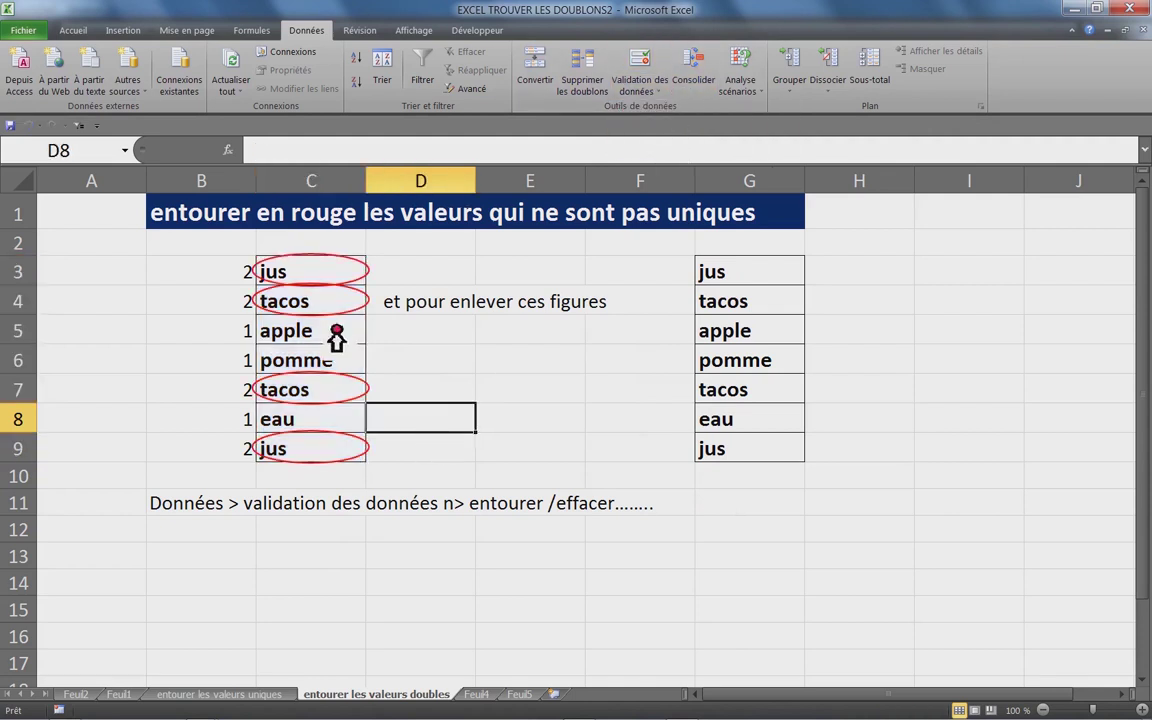
click(324, 272)
click(319, 460)
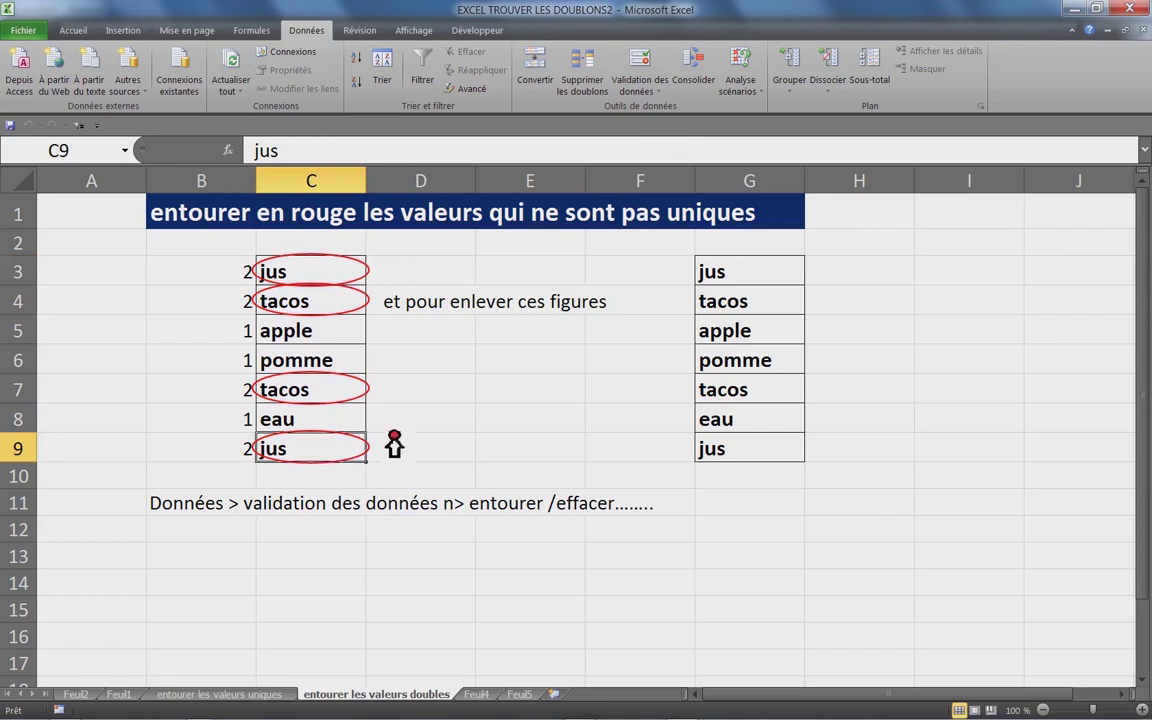
click(440, 395)
click(465, 362)
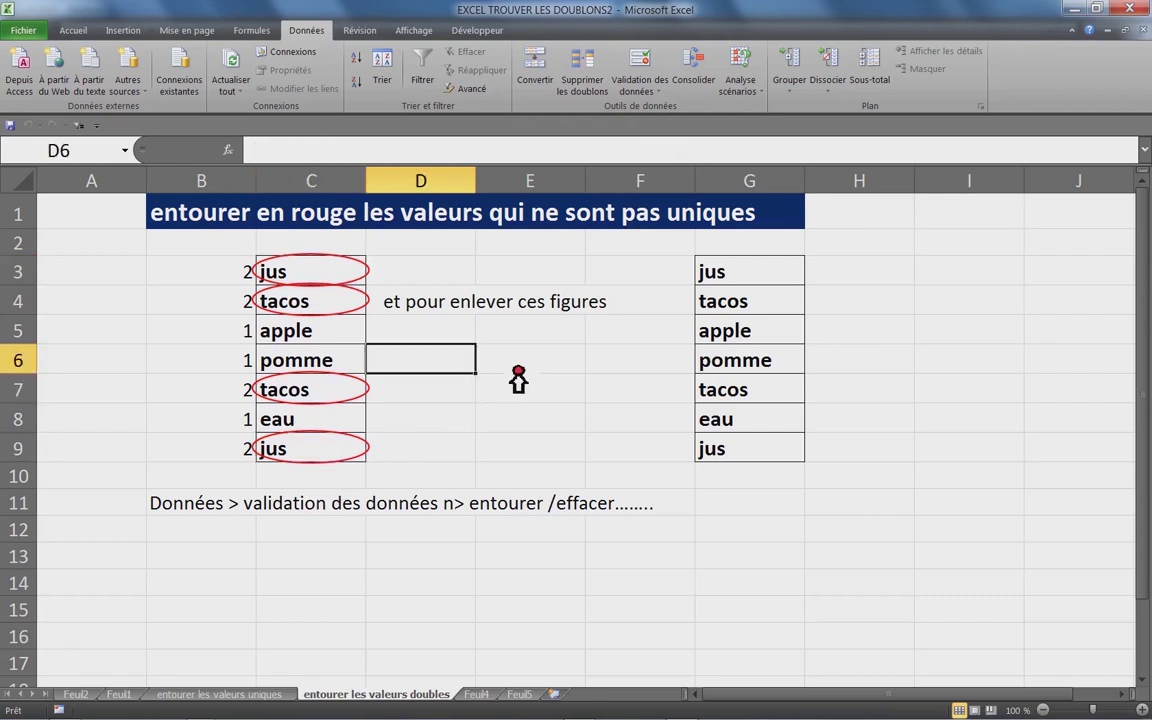
- Write the note 'et voilà les valeurs en double!' in D6
text(et voilà les valeurs en double!)
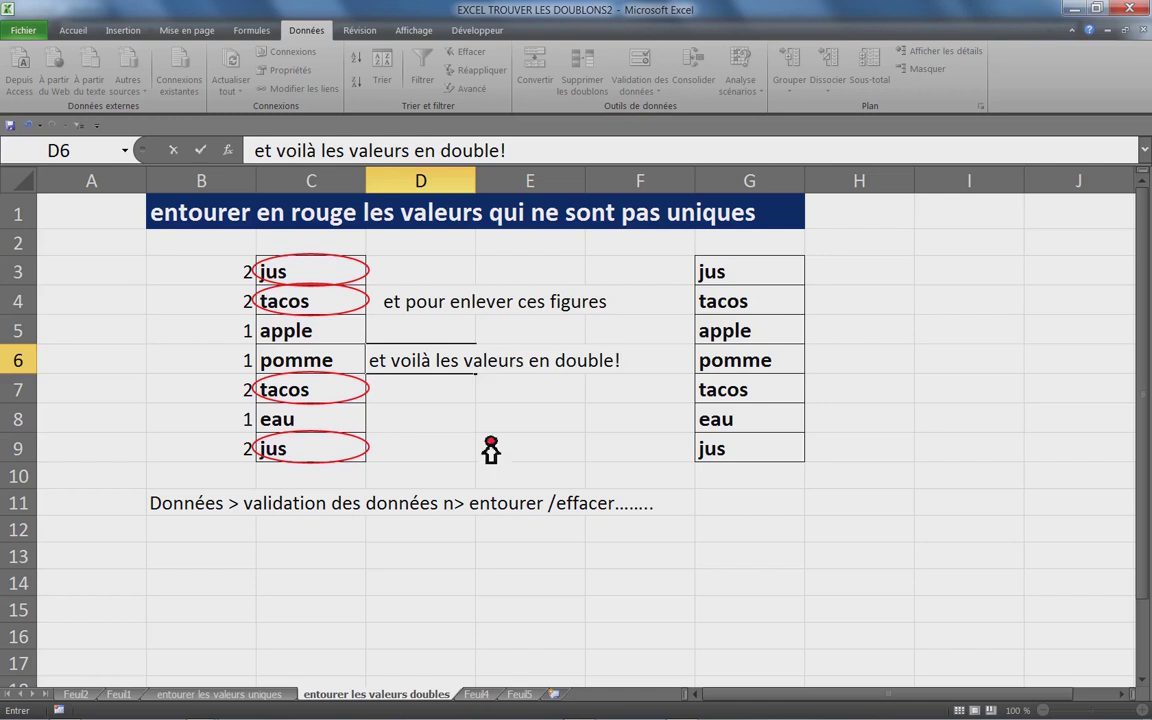
click(450, 447)
click(420, 372)
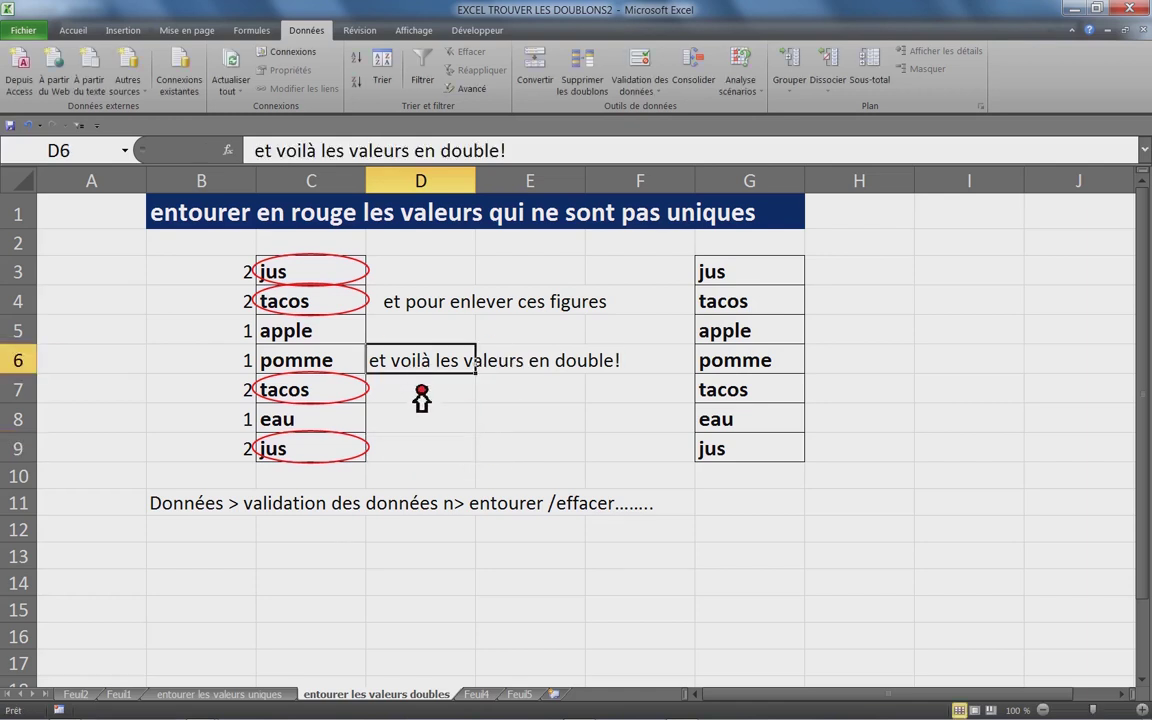
click(445, 386)
click(436, 372)
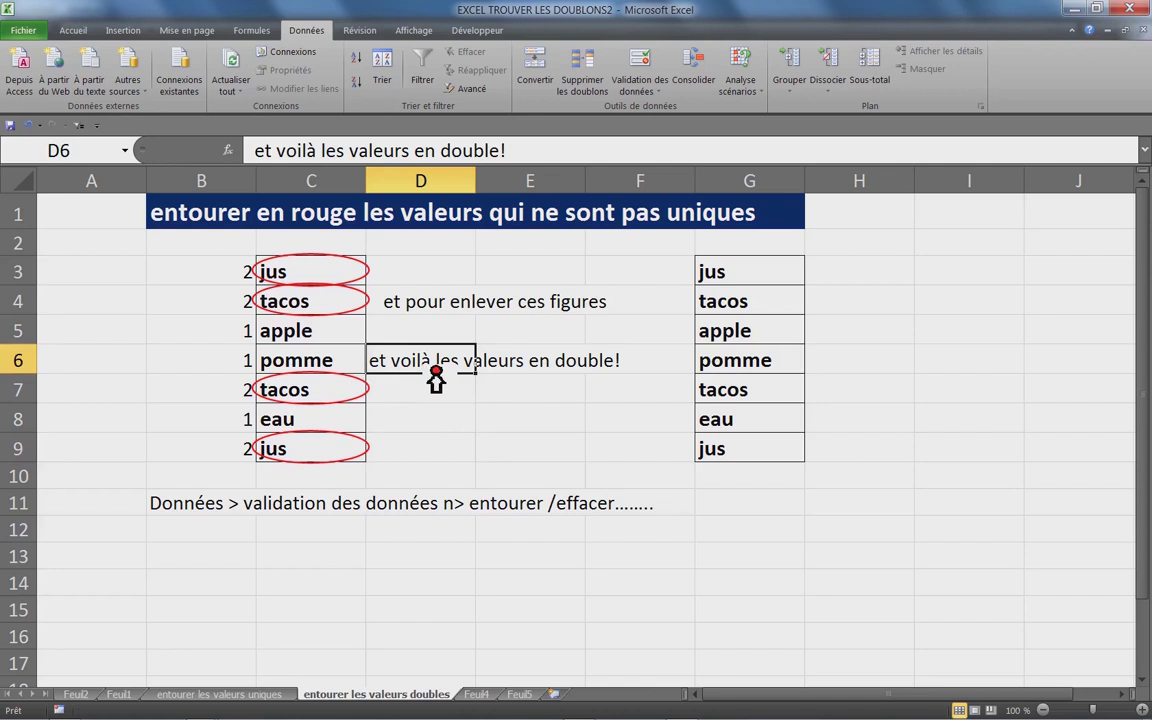
- Add the note 'jus +tacos' in D7
click(430, 394)
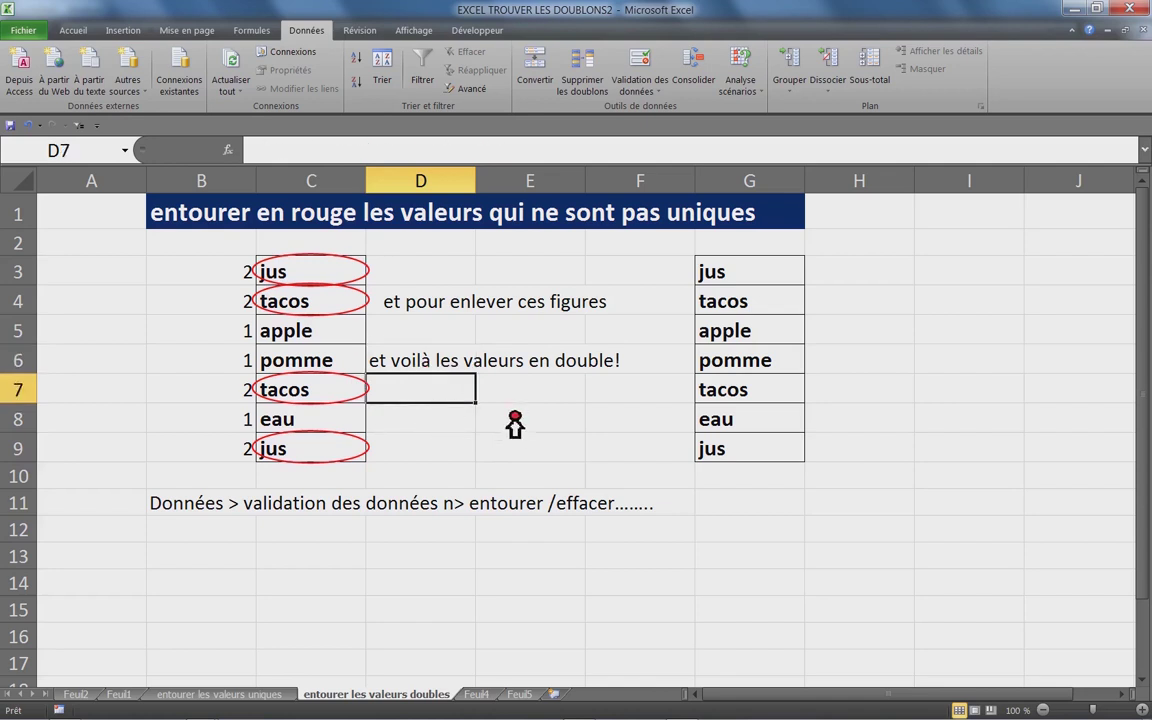
text(jus )
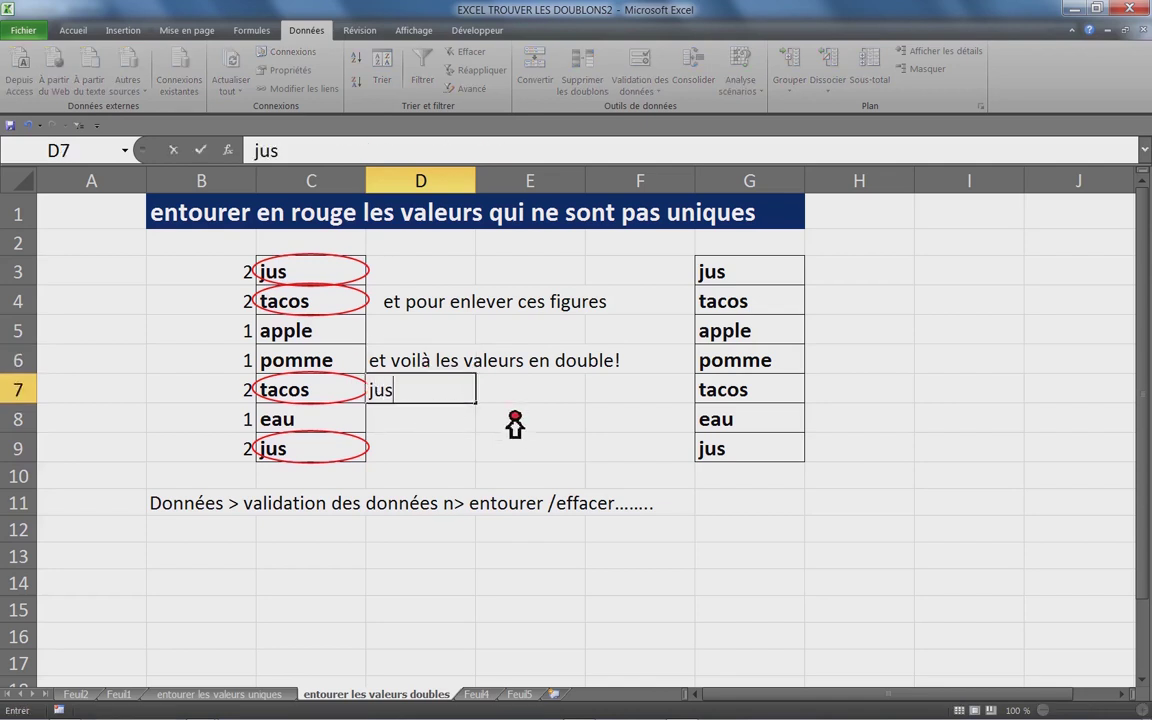
text(+t)
text(acos)
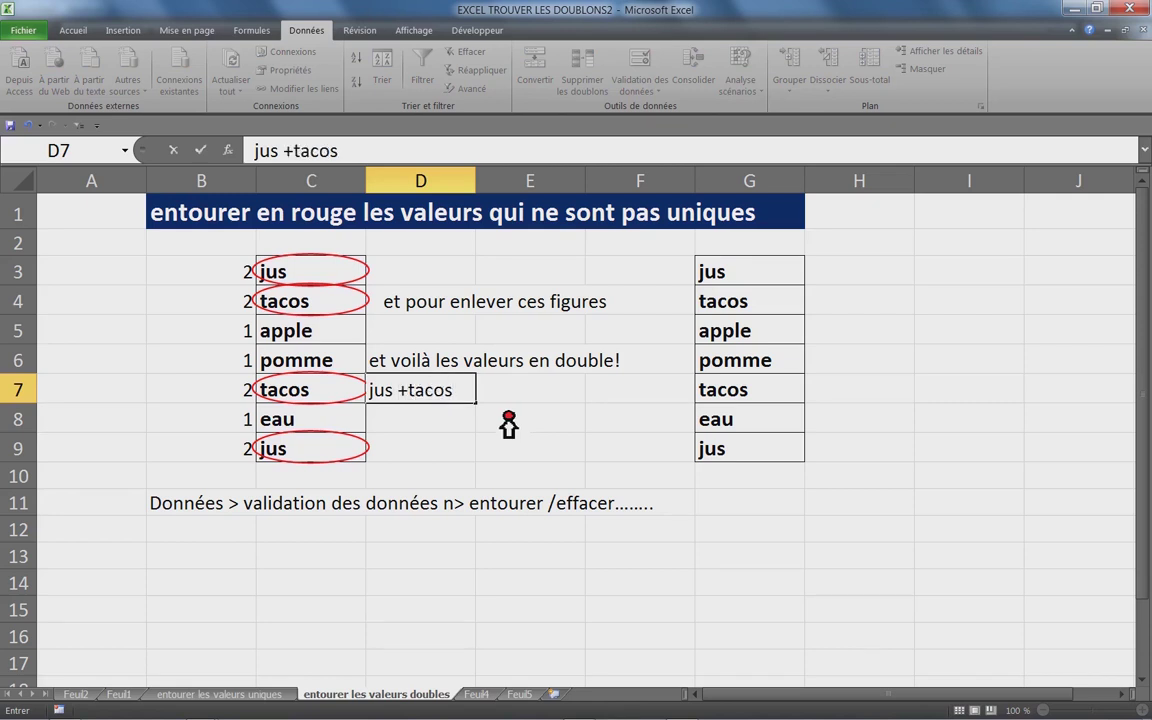
click(548, 455)
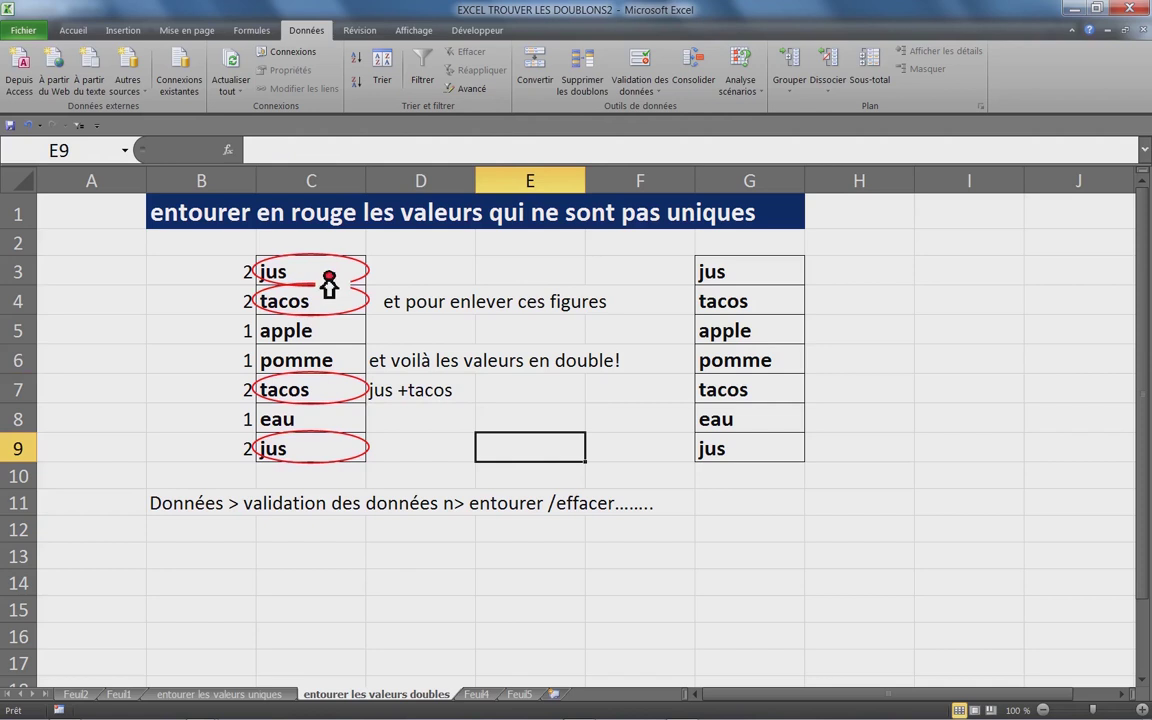
drag(747, 280, 747, 452)
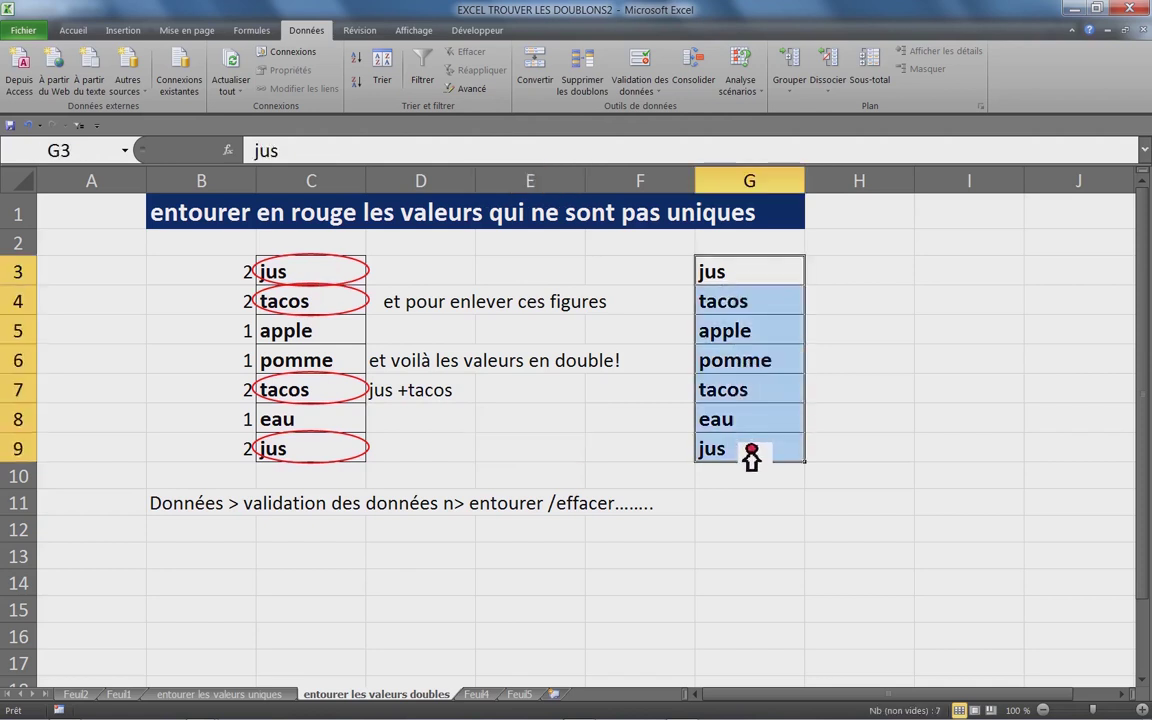
- Check the validation settings of G3:G9 and close them without changes
click(420, 308)
click(424, 398)
click(540, 398)
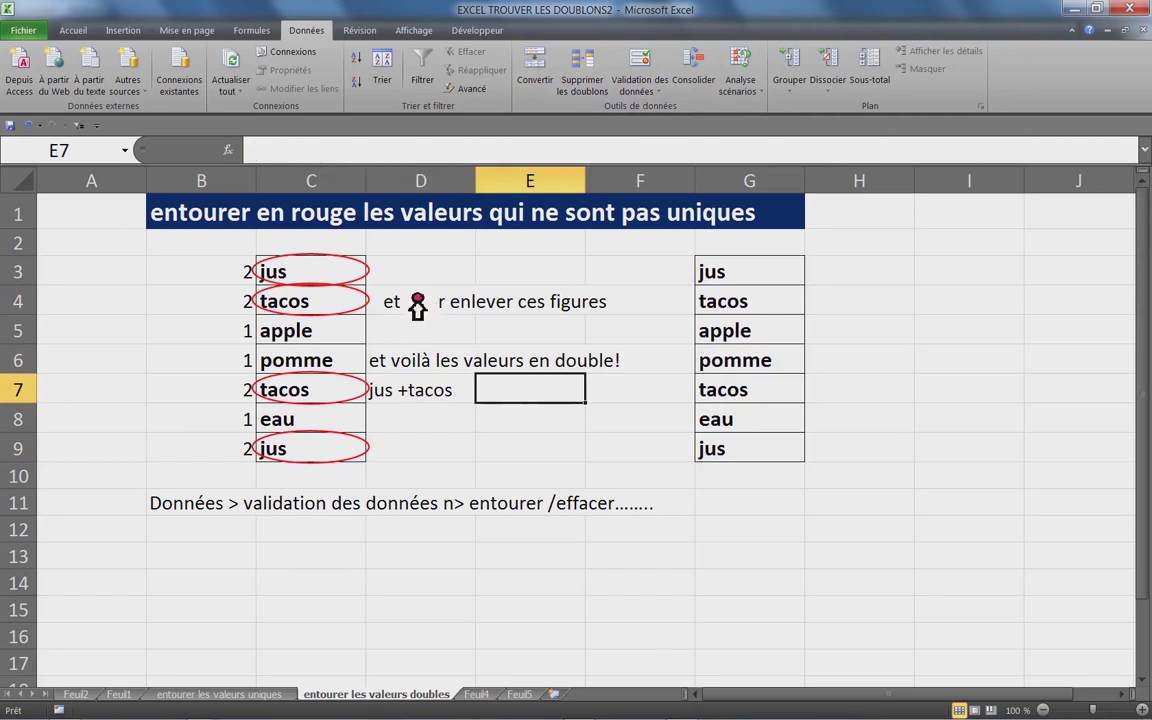
click(200, 215)
click(115, 222)
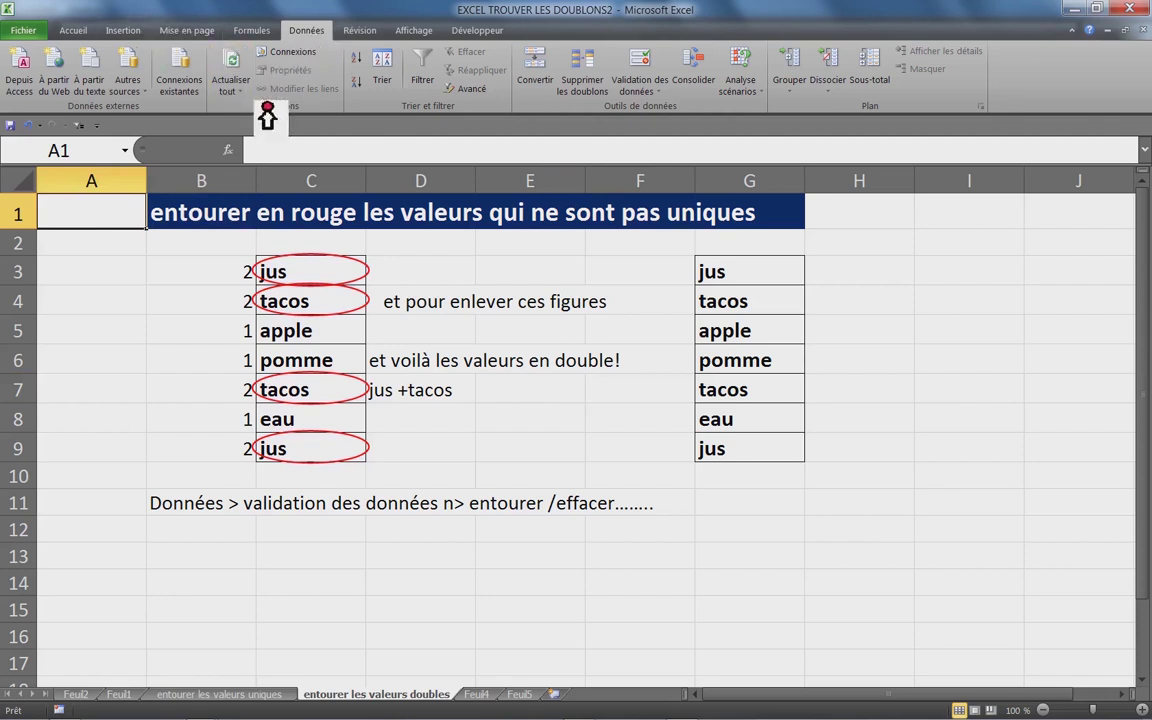
click(760, 273)
drag(760, 273, 759, 450)
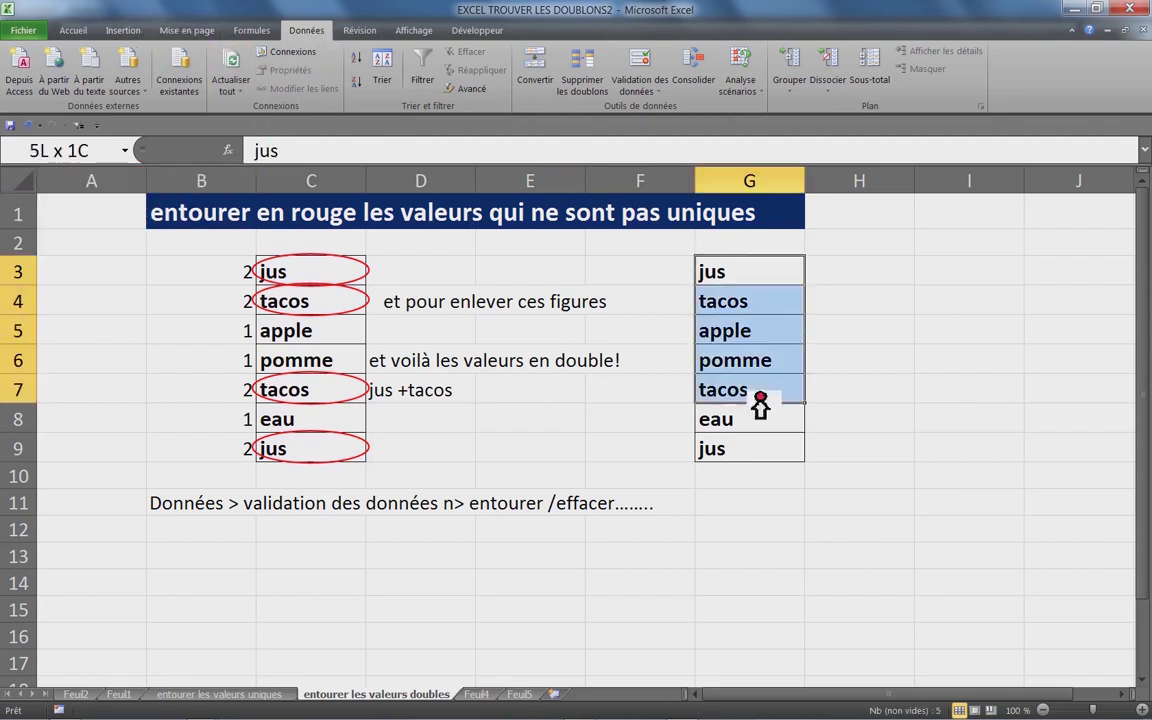
click(659, 97)
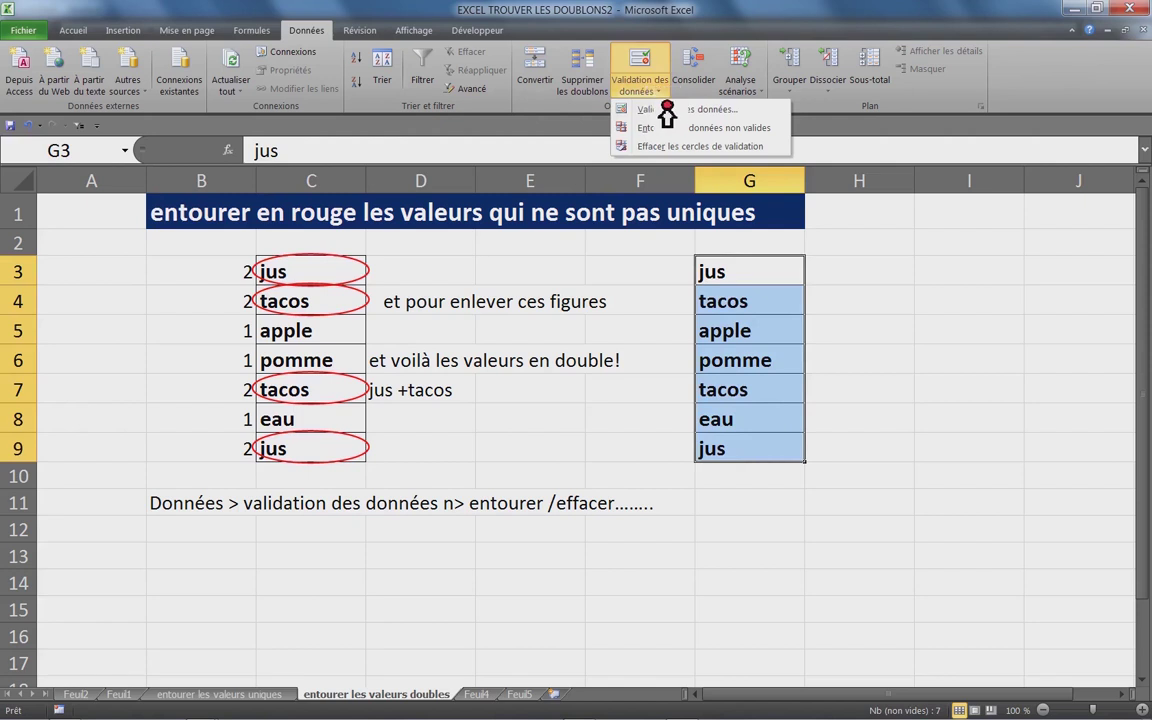
click(666, 110)
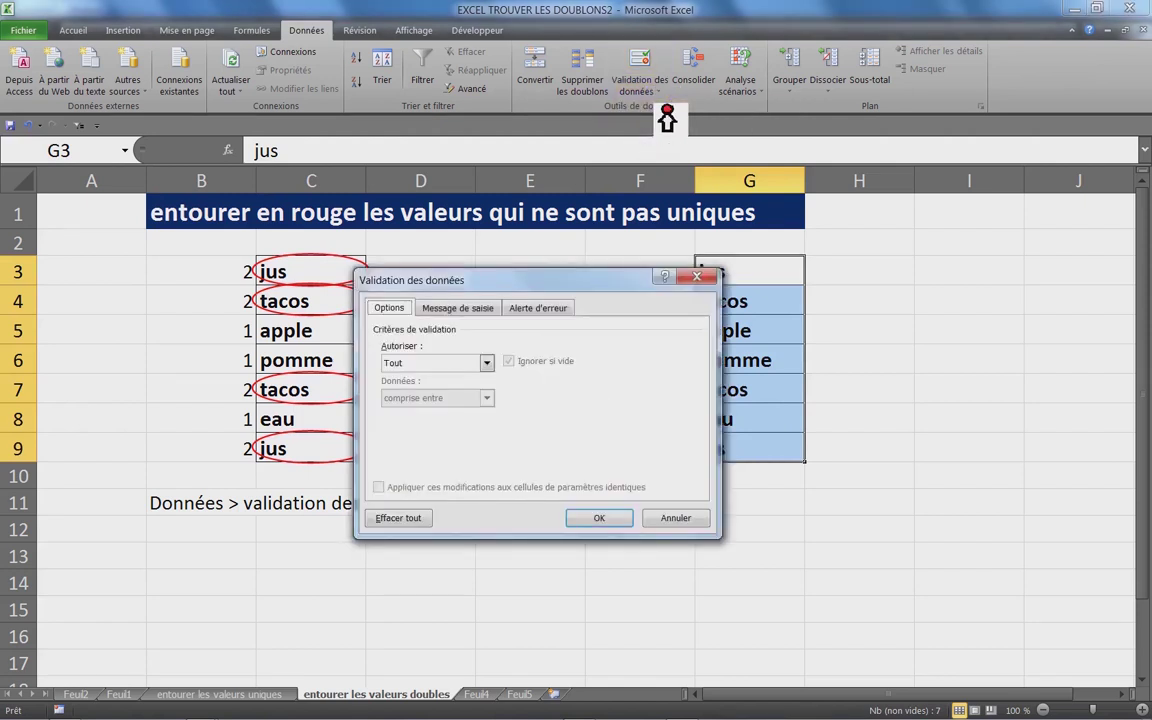
click(690, 518)
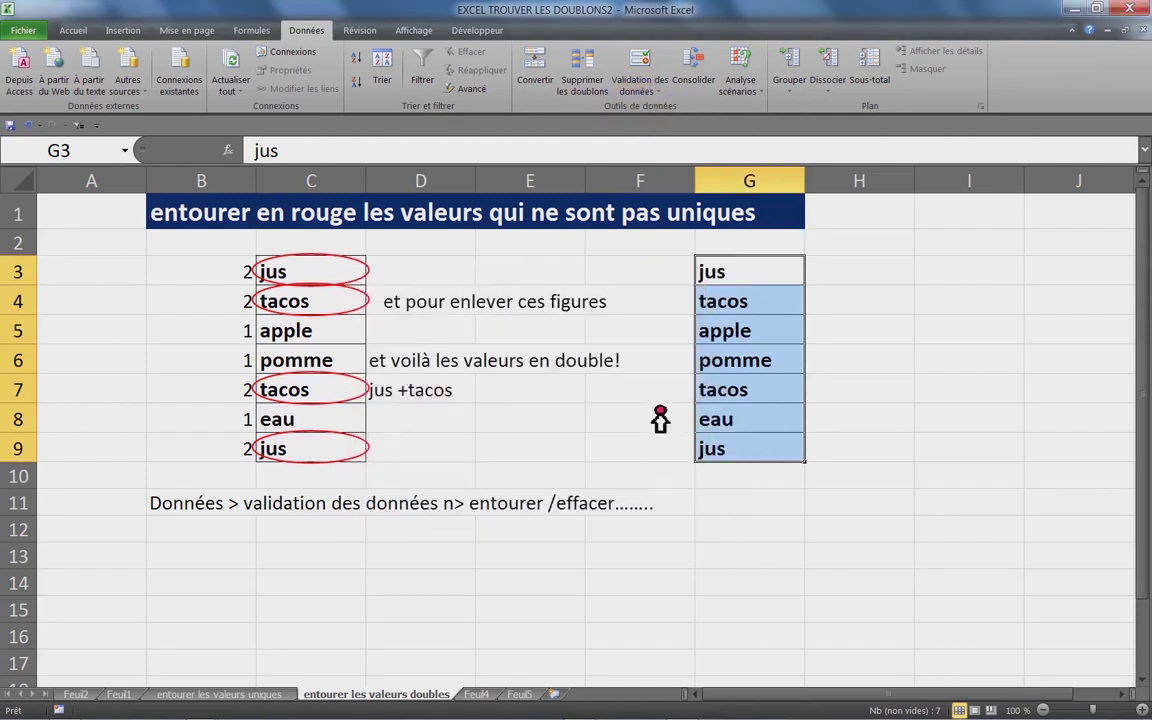
- Copy C3:C9 with its validation rule and paste it onto G3:G9
drag(309, 268, 313, 462)
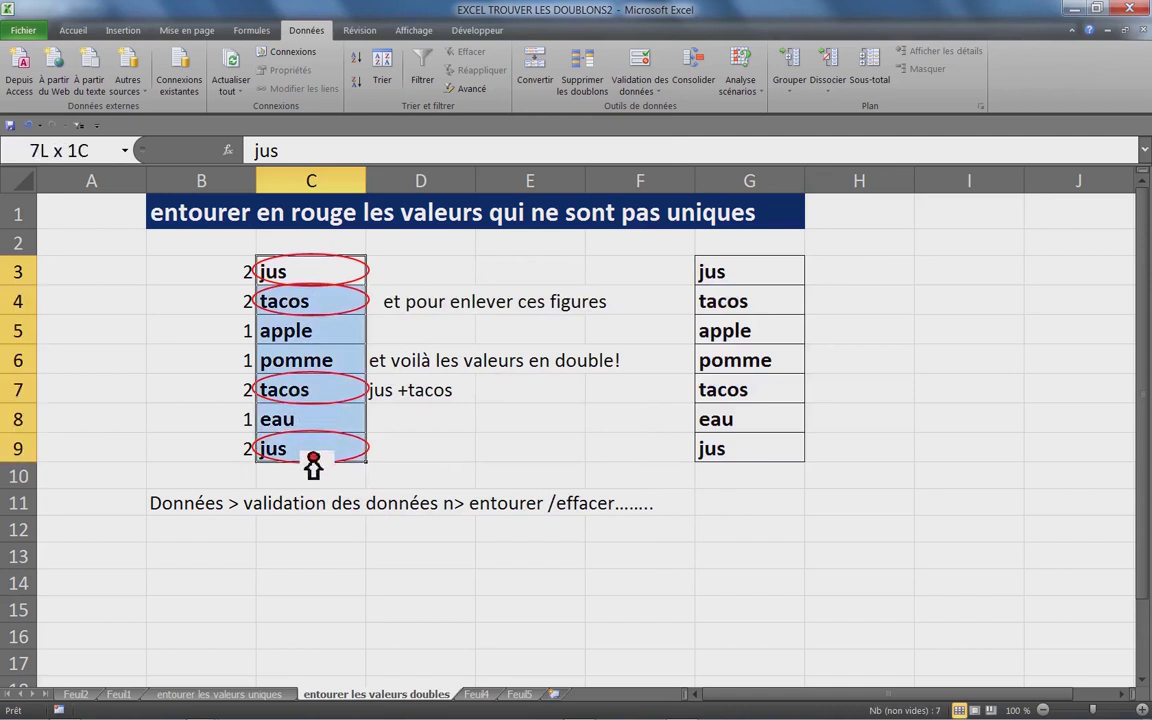
key(ctrl+c)
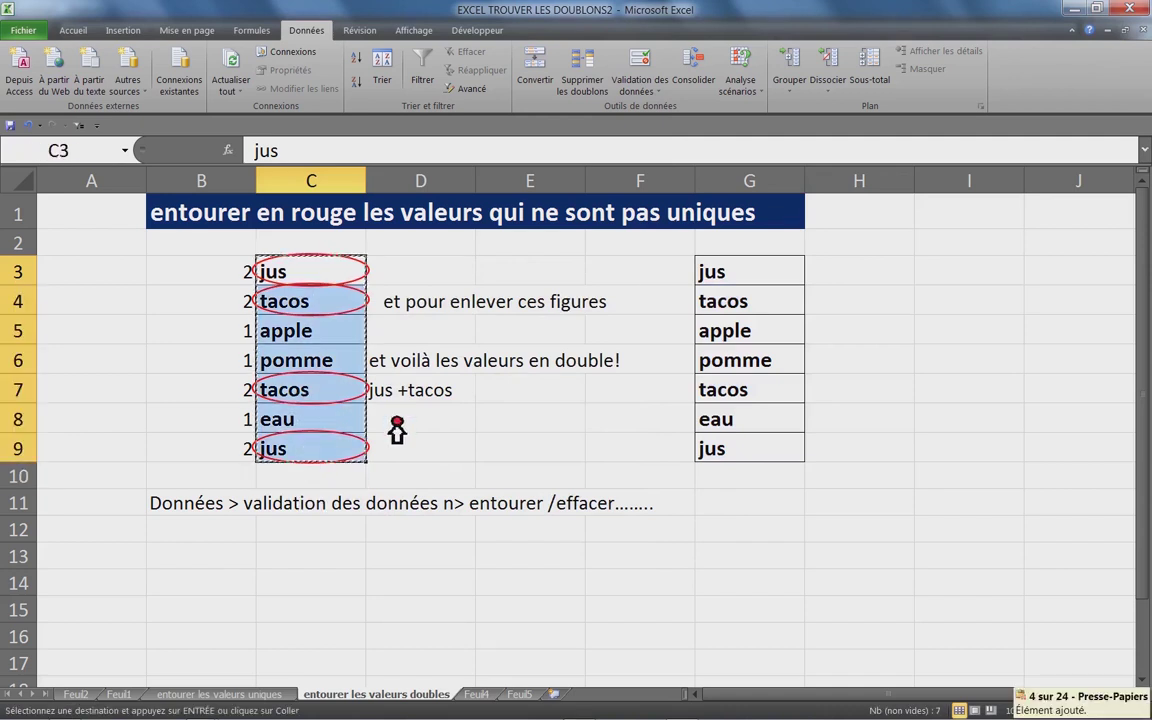
click(761, 286)
key(ctrl+v)
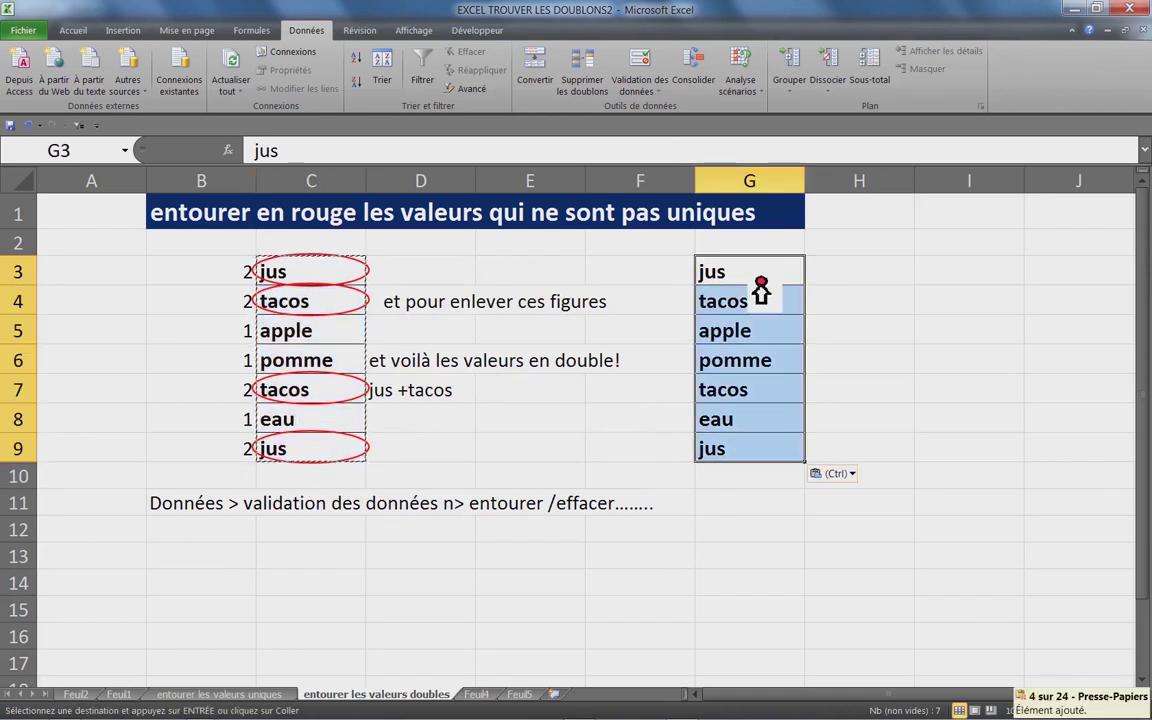
click(764, 268)
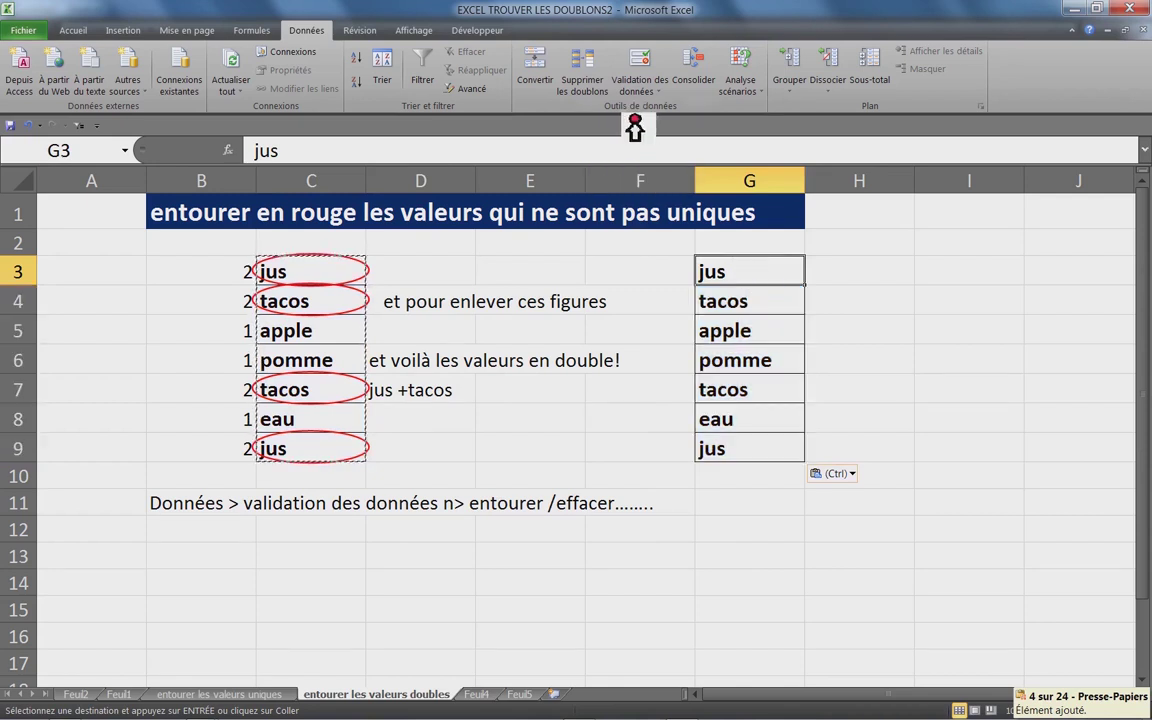
mouse_move(756, 267)
mouse_down()
mouse_move(772, 420)
mouse_move(755, 448)
mouse_up()
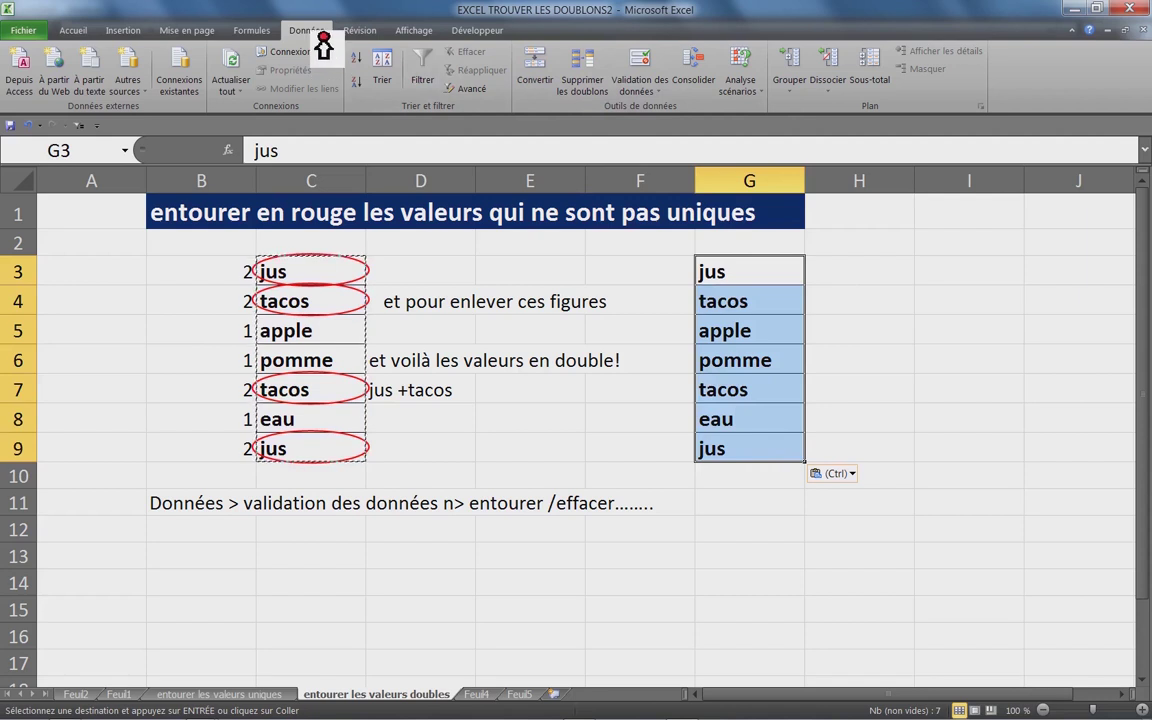
- Circle the duplicates jus and tacos in column G, then clear all validation circles
click(666, 100)
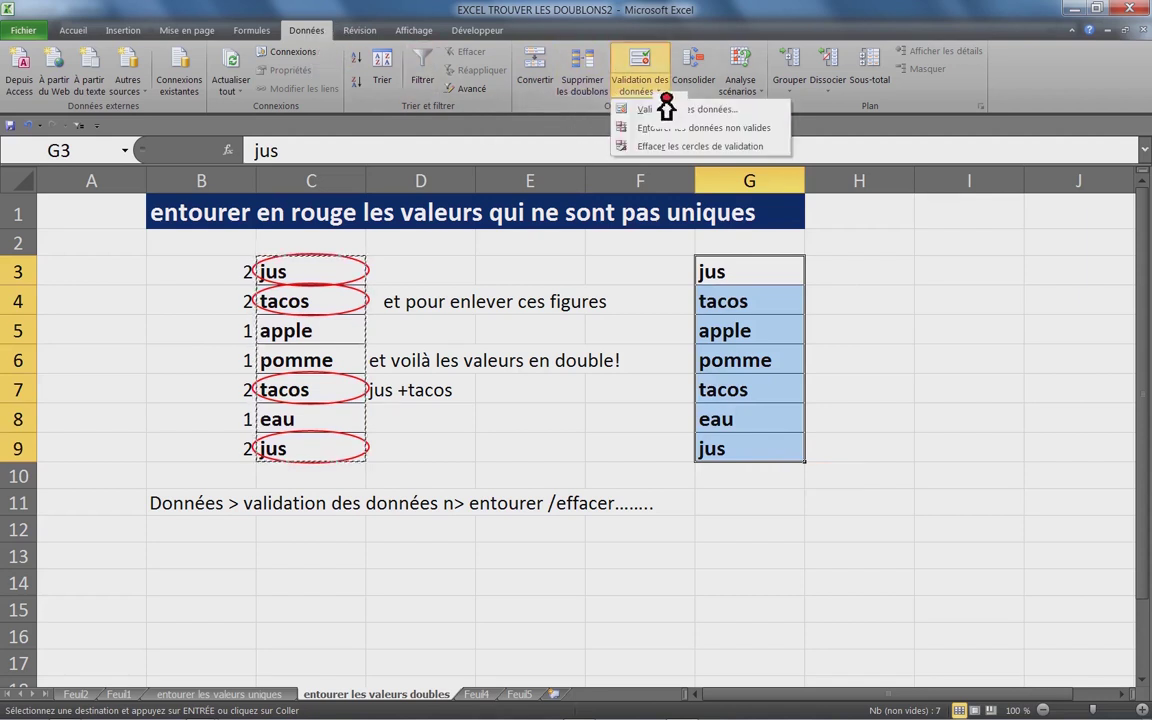
click(680, 128)
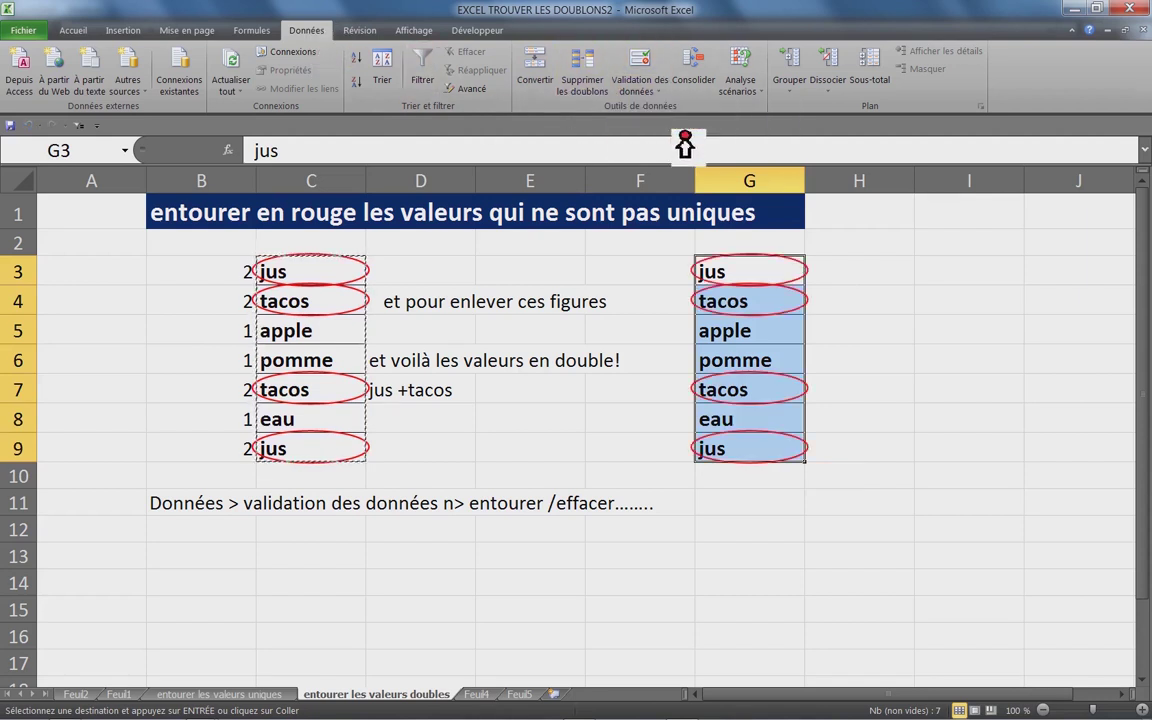
click(655, 88)
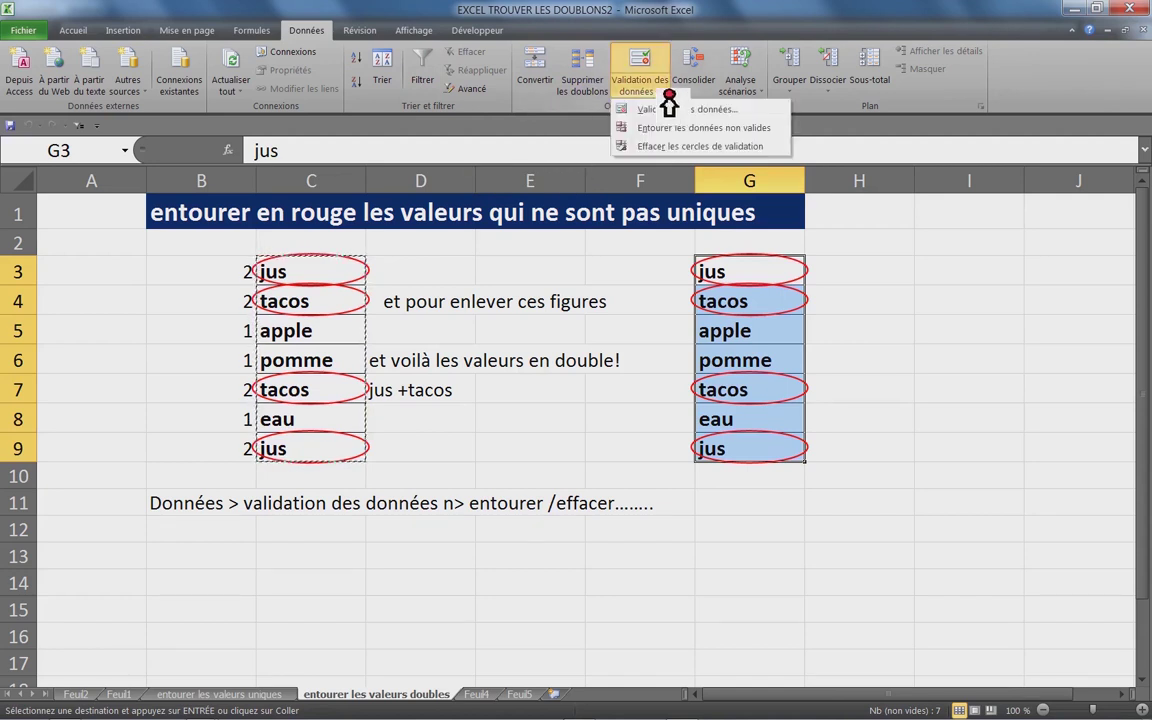
click(672, 147)
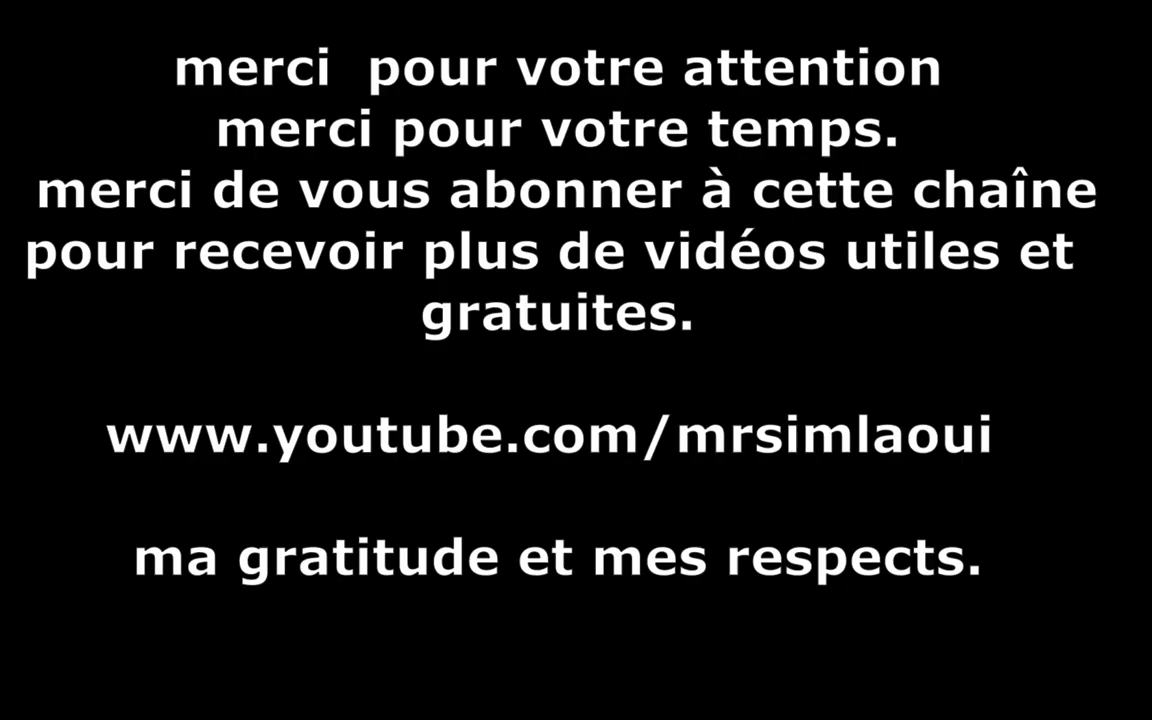